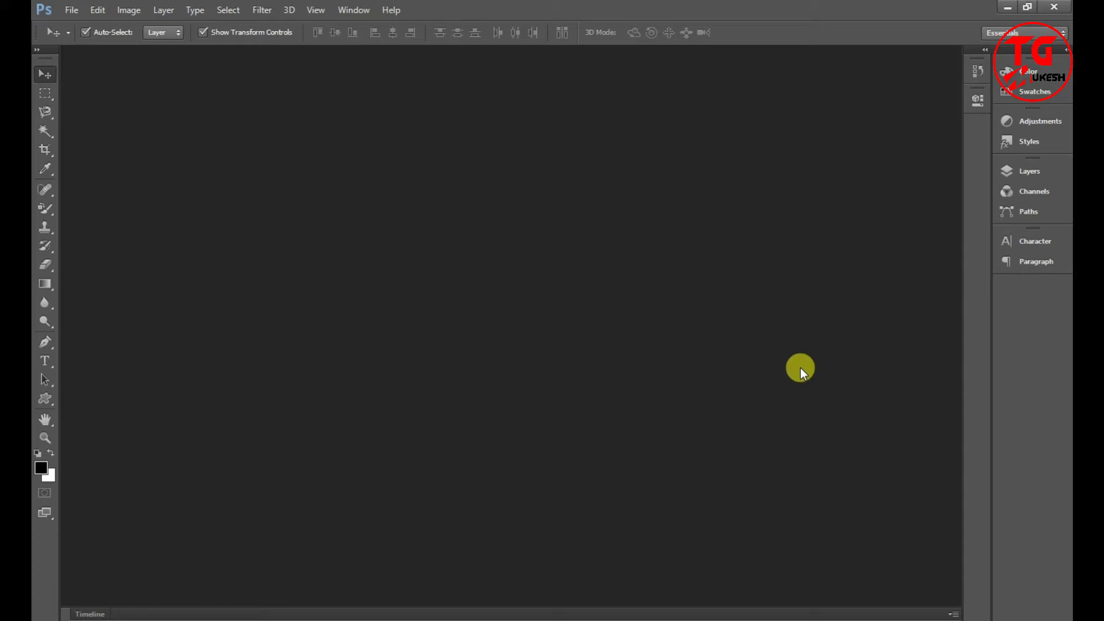
# Check Photoshop's version information from the Help menu, then close it
pyautogui.click(391, 9)
pyautogui.click(404, 56)
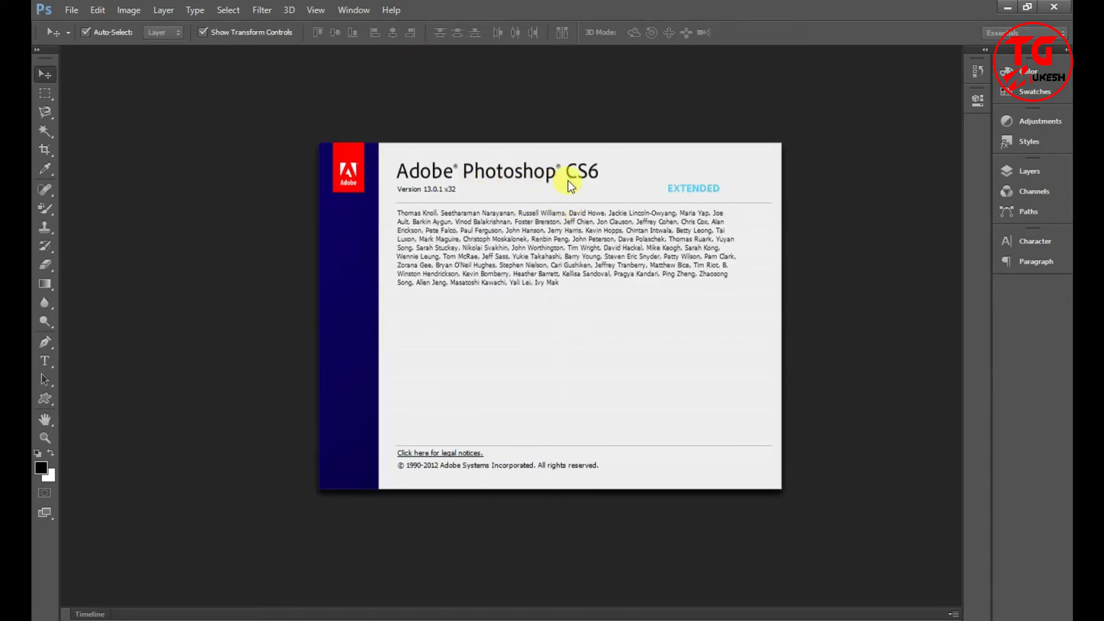
pyautogui.click(642, 170)
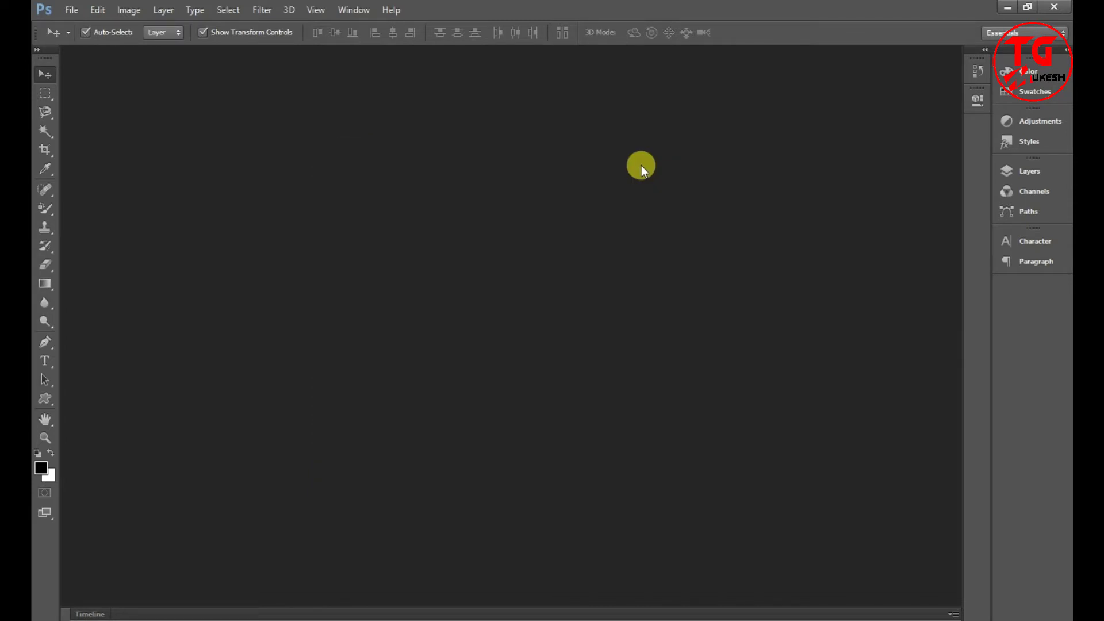
# Open Woman-wearing-a-green-dress-HD-picture.jpg from the Model Photos folder
pyautogui.click(72, 10)
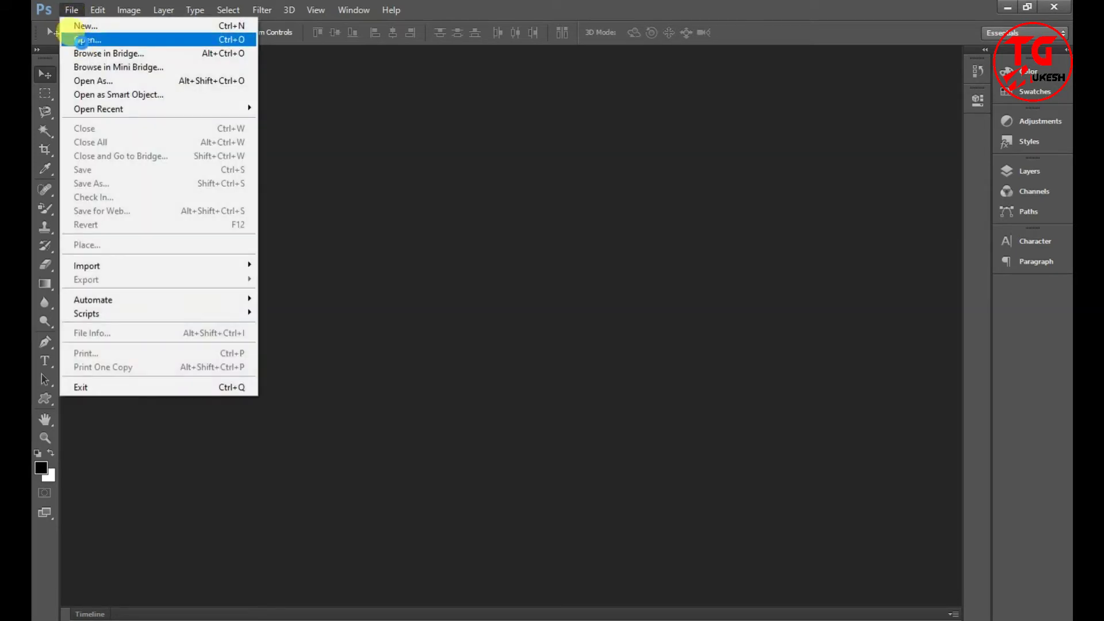
pyautogui.click(72, 25)
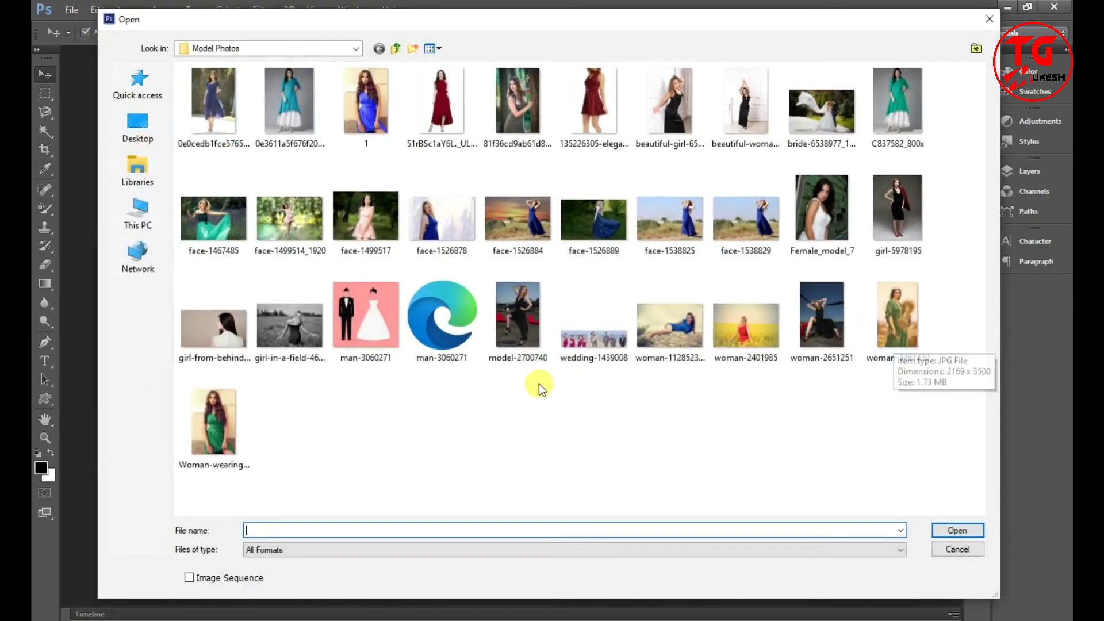
pyautogui.click(219, 424)
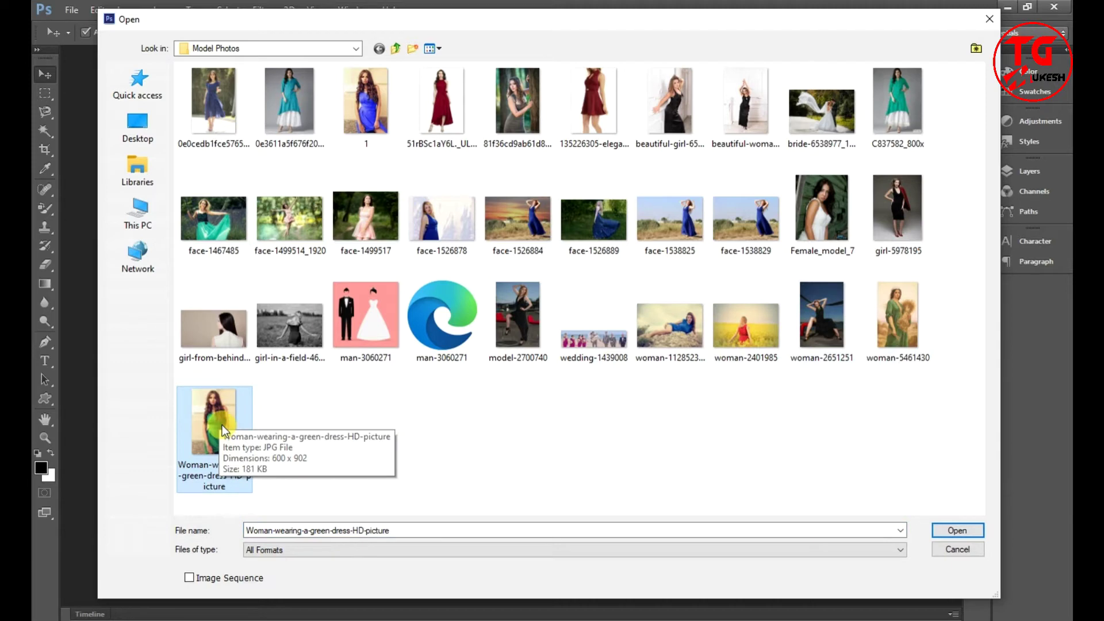
pyautogui.doubleClick(222, 425)
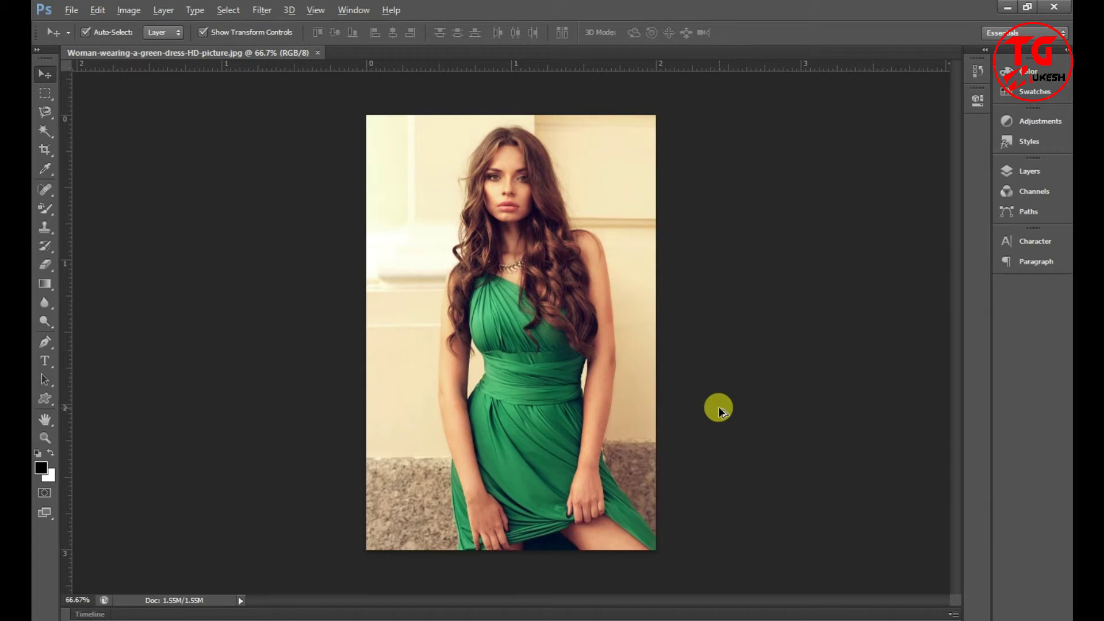
# Zoom the green-dress photo in to about 80.7%
pyautogui.hotkey('ctrl', '+')
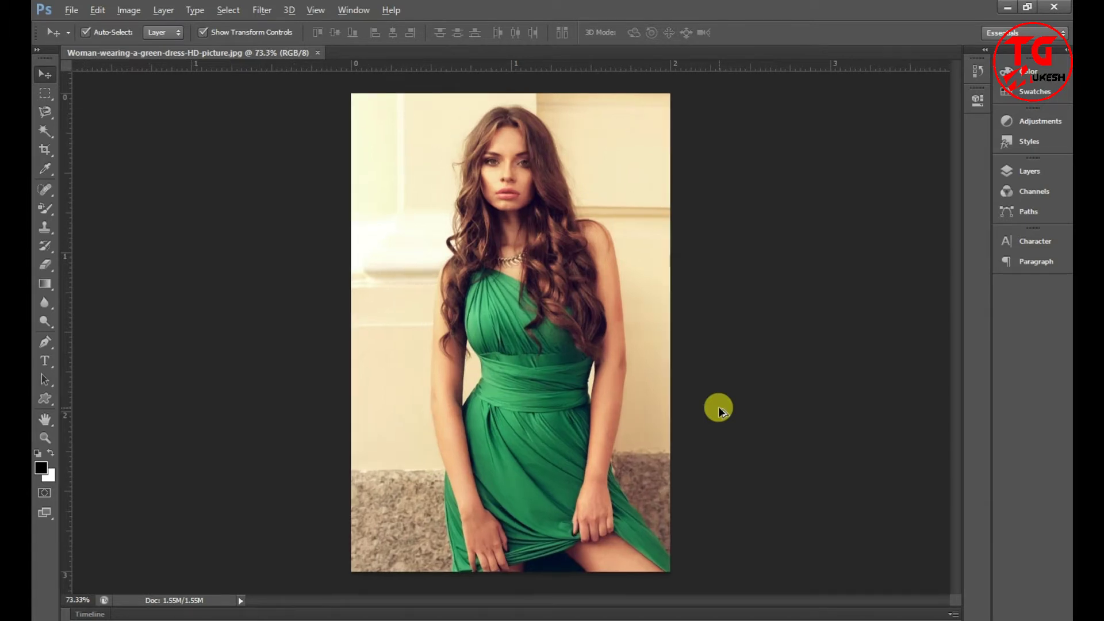
pyautogui.scroll(1, 719, 406)
pyautogui.hotkey('alt', 'f')
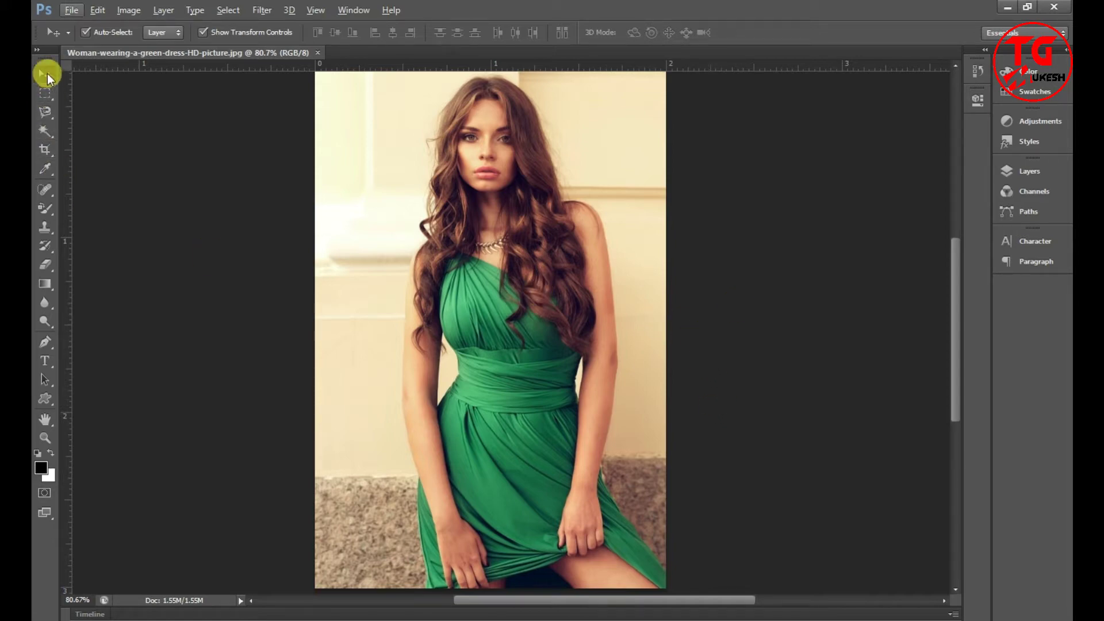
# Select the Color Replacement Tool from the Brush tool group
pyautogui.click(43, 208)
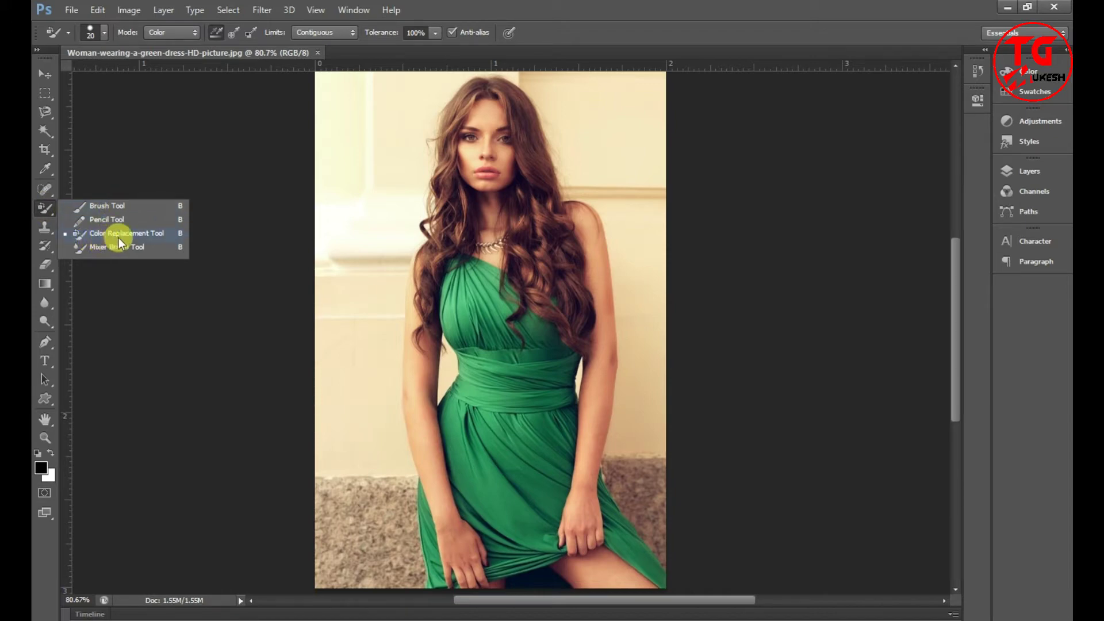
pyautogui.click(159, 236)
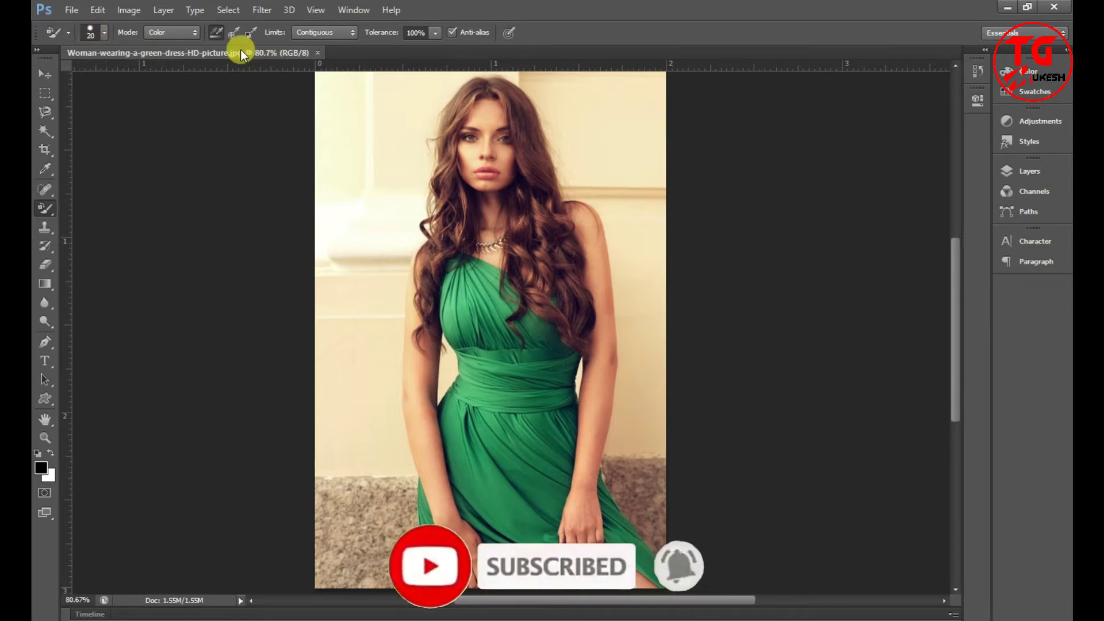
pyautogui.rightClick(46, 209)
pyautogui.click(117, 234)
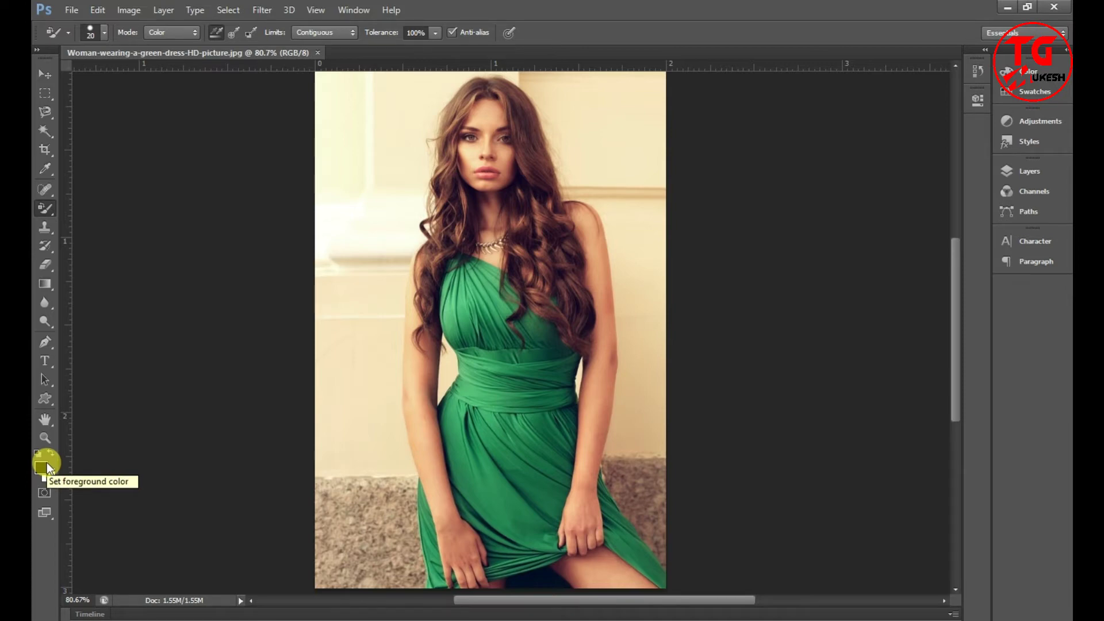
# Set the foreground colour to bright blue 252aff (R37 G42 B255)
pyautogui.click(41, 467)
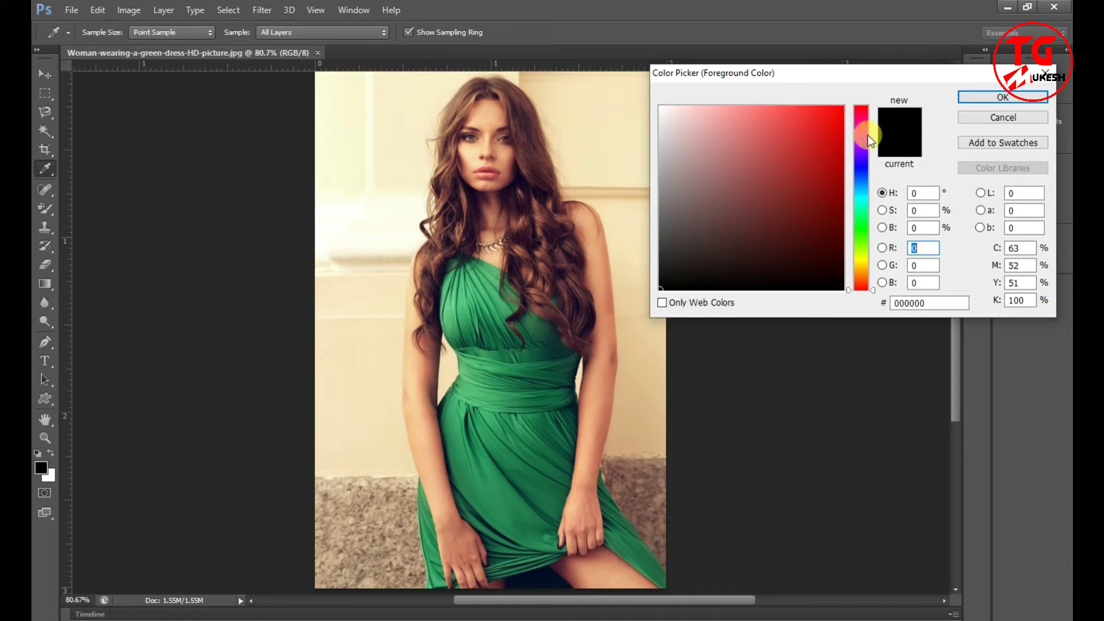
pyautogui.click(861, 161)
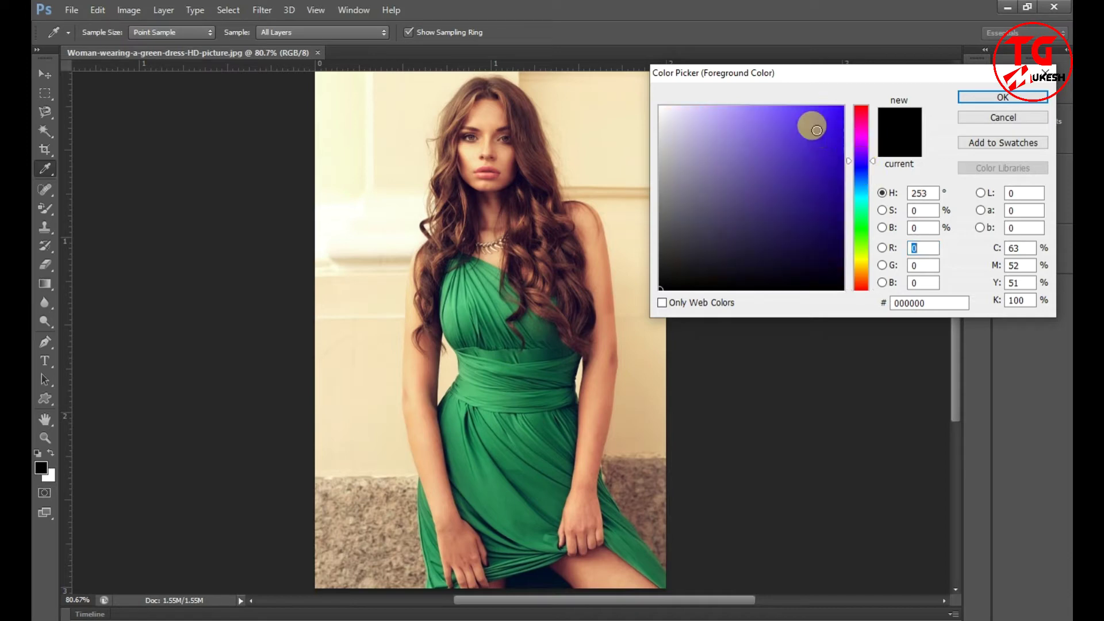
pyautogui.click(814, 104)
pyautogui.moveTo(861, 159); pyautogui.dragTo(860, 168)
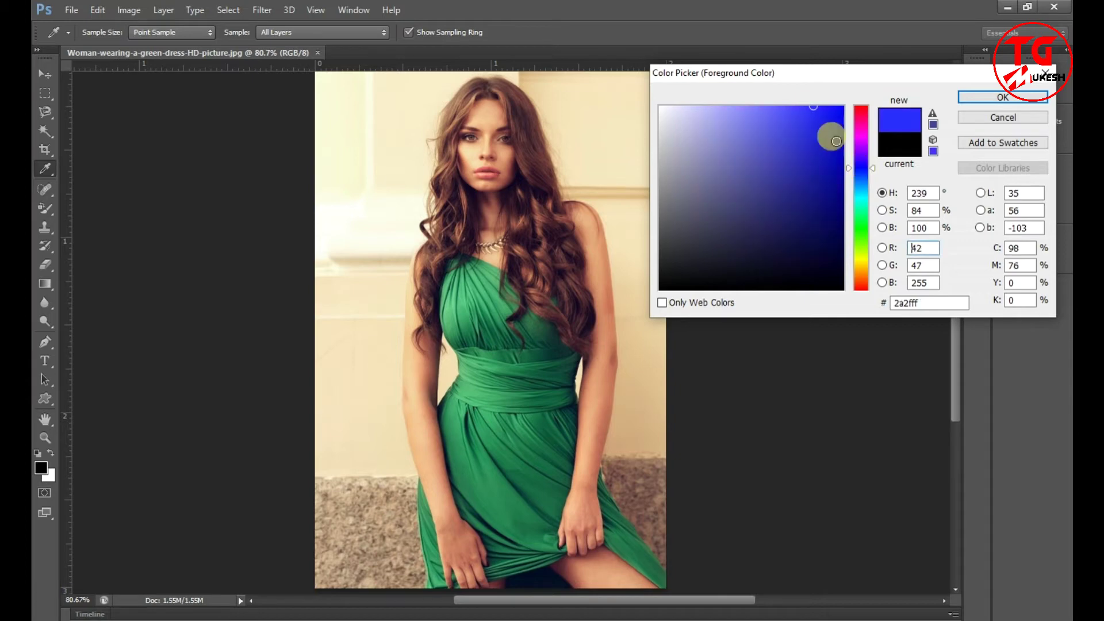
pyautogui.click(803, 108)
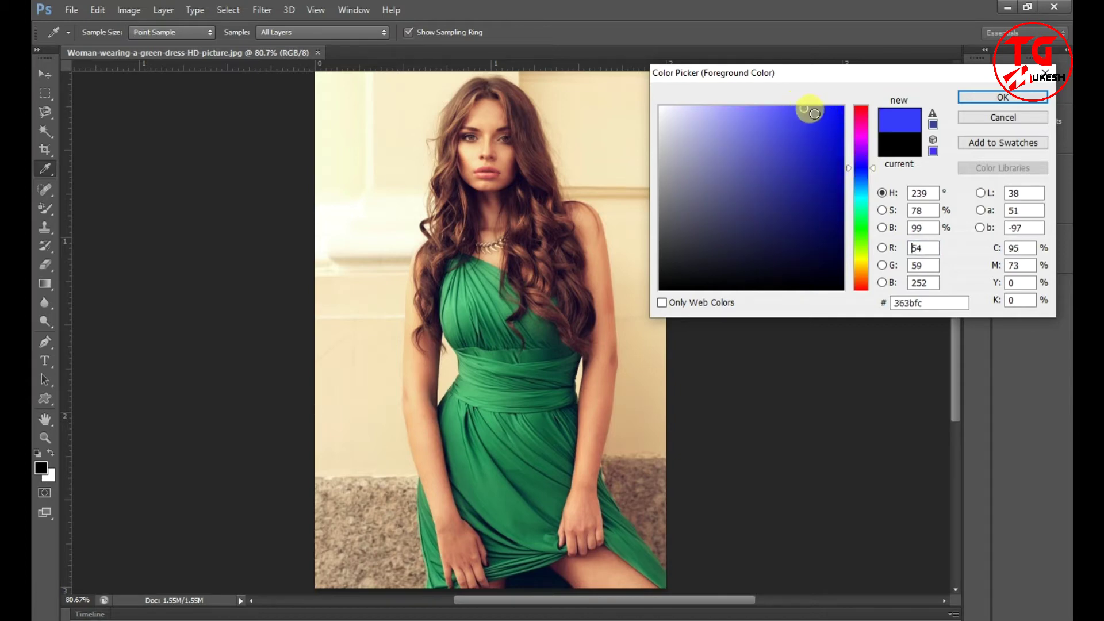
pyautogui.click(817, 107)
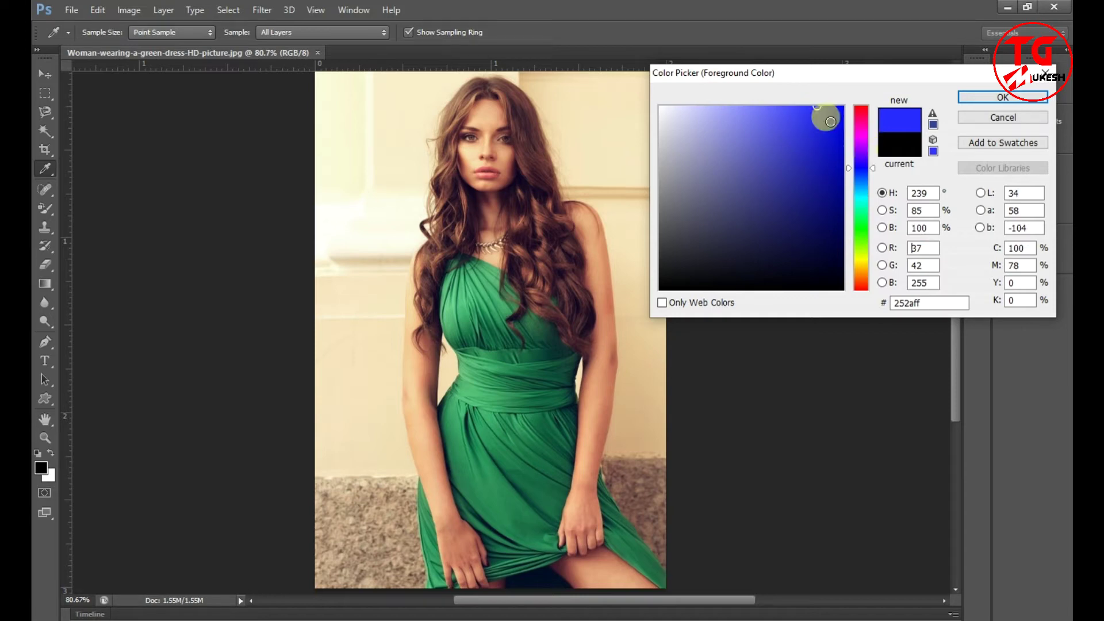
pyautogui.press('b')
pyautogui.click(999, 98)
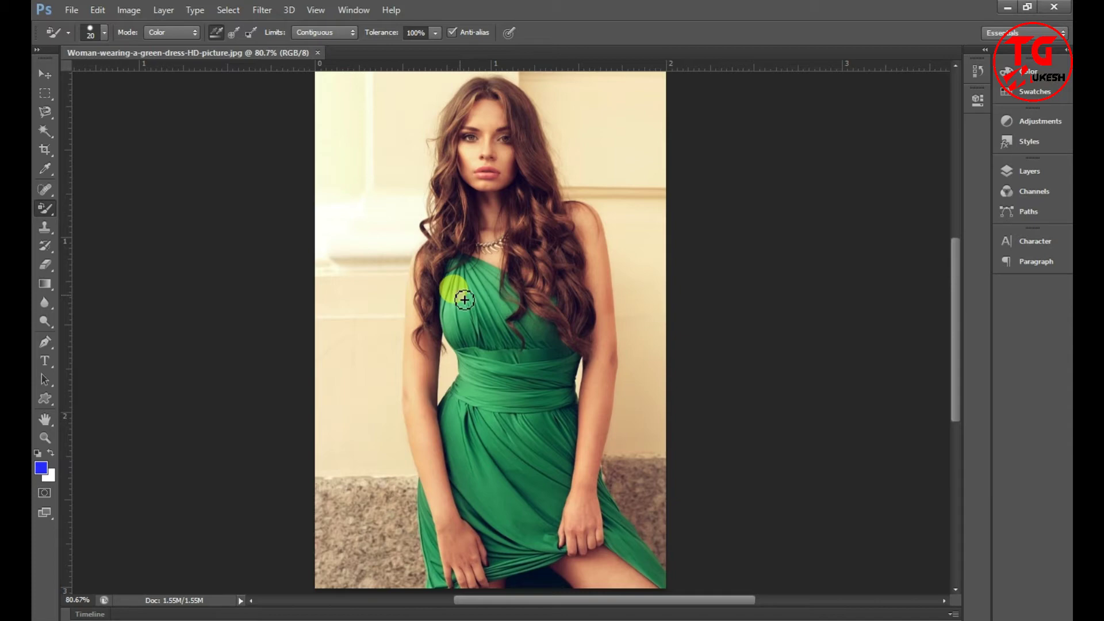
# Paint blue over the dress's upper chest and body with the Color Replacement Tool
pyautogui.moveTo(464, 300)
pyautogui.mouseDown()
pyautogui.moveTo(444, 315)
pyautogui.moveTo(469, 351)
pyautogui.moveTo(471, 382)
pyautogui.moveTo(450, 418)
pyautogui.moveTo(469, 517)
pyautogui.moveTo(485, 488)
pyautogui.moveTo(464, 407)
pyautogui.moveTo(469, 446)
pyautogui.moveTo(464, 416)
pyautogui.moveTo(478, 357)
pyautogui.moveTo(491, 389)
pyautogui.moveTo(476, 387)
pyautogui.moveTo(471, 431)
pyautogui.moveTo(489, 502)
pyautogui.moveTo(478, 362)
pyautogui.moveTo(520, 402)
pyautogui.moveTo(490, 328)
pyautogui.moveTo(466, 325)
pyautogui.moveTo(489, 324)
pyautogui.moveTo(439, 264)
pyautogui.moveTo(432, 299)
pyautogui.moveTo(451, 258)
pyautogui.moveTo(463, 297)
pyautogui.moveTo(464, 266)
pyautogui.moveTo(493, 248)
pyautogui.moveTo(468, 301)
pyautogui.moveTo(503, 290)
pyautogui.moveTo(505, 310)
pyautogui.moveTo(520, 313)
pyautogui.moveTo(500, 328)
pyautogui.moveTo(503, 317)
pyautogui.moveTo(533, 328)
pyautogui.moveTo(543, 338)
pyautogui.moveTo(537, 382)
pyautogui.moveTo(557, 402)
pyautogui.moveTo(565, 387)
pyautogui.moveTo(556, 452)
pyautogui.moveTo(536, 486)
pyautogui.moveTo(502, 442)
pyautogui.moveTo(504, 468)
pyautogui.moveTo(485, 479)
pyautogui.moveTo(511, 516)
pyautogui.moveTo(552, 508)
pyautogui.moveTo(575, 481)
pyautogui.moveTo(581, 489)
pyautogui.moveTo(579, 446)
pyautogui.moveTo(573, 492)
pyautogui.moveTo(569, 459)
pyautogui.moveTo(587, 448)
pyautogui.moveTo(575, 457)
pyautogui.moveTo(575, 483)
pyautogui.moveTo(584, 469)
pyautogui.mouseUp()
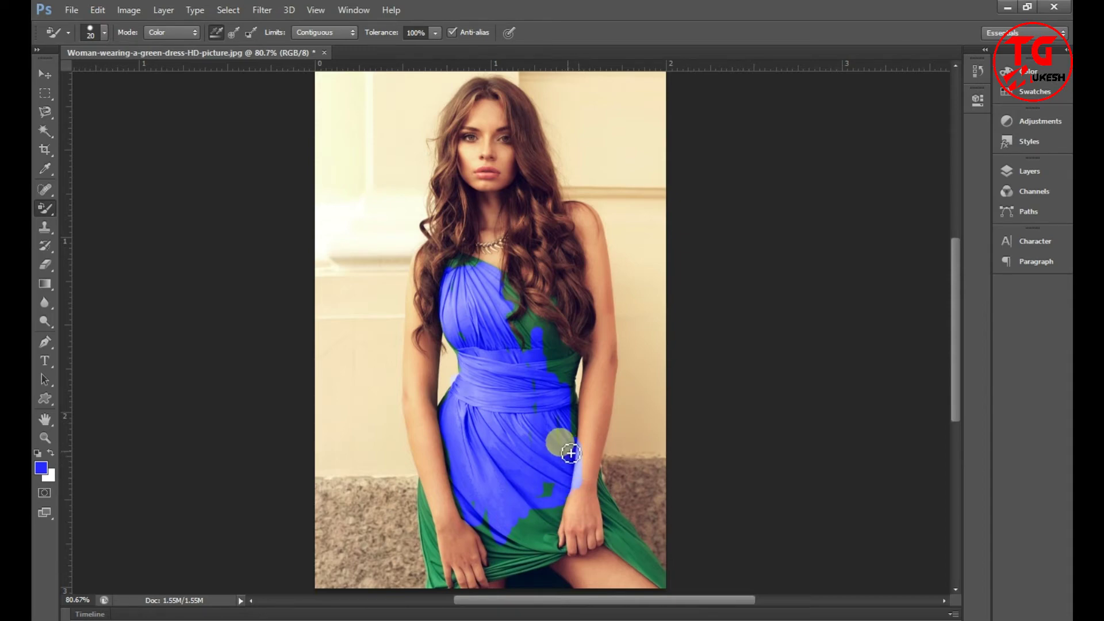
# Undo the blue strokes, lower tolerance to 30%, and repaint the dress blue
pyautogui.hotkey('ctrl', 'alt', 'z')
pyautogui.hotkey('ctrl', 'alt', 'z')
pyautogui.hotkey('ctrl', 'alt', 'z')
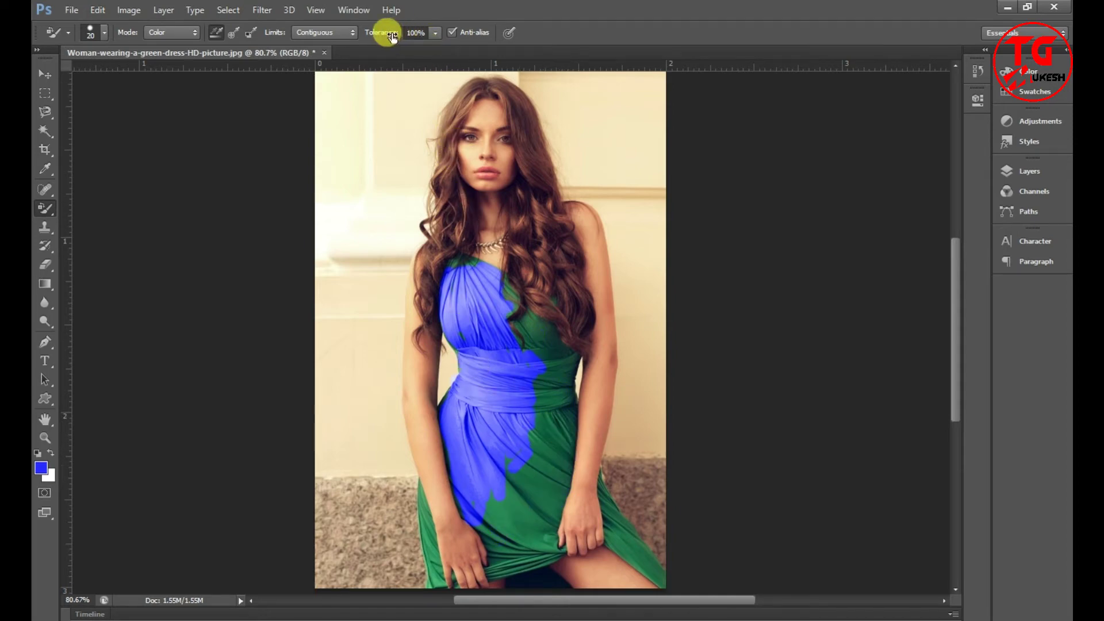
pyautogui.click(434, 36)
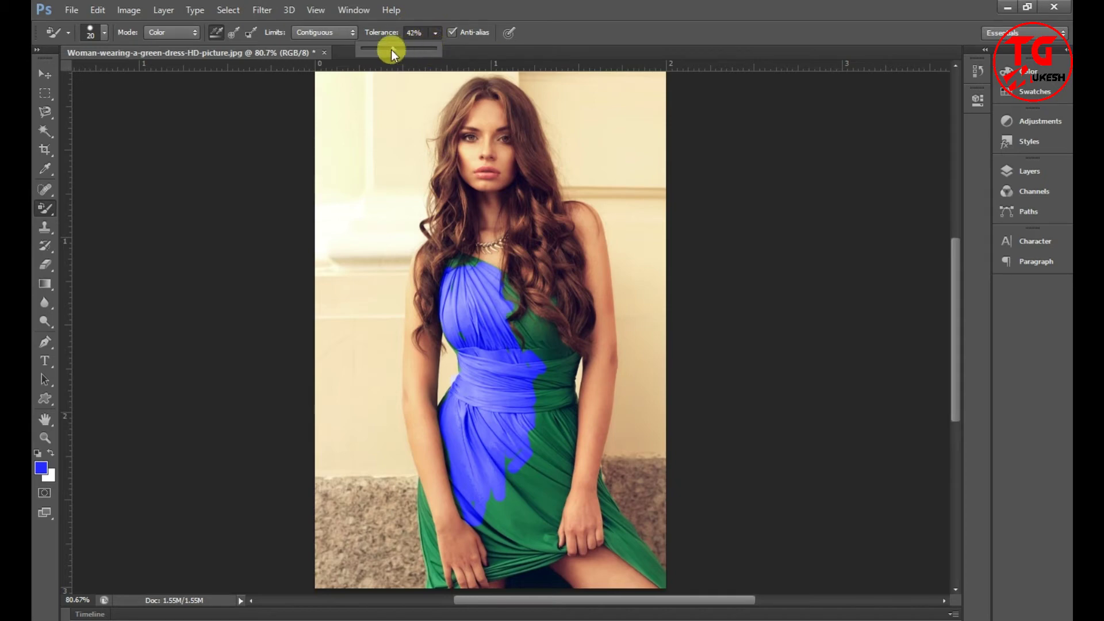
pyautogui.moveTo(518, 320)
pyautogui.mouseDown()
pyautogui.moveTo(545, 346)
pyautogui.moveTo(542, 338)
pyautogui.moveTo(548, 395)
pyautogui.moveTo(563, 419)
pyautogui.moveTo(573, 473)
pyautogui.moveTo(548, 512)
pyautogui.moveTo(566, 553)
pyautogui.moveTo(539, 522)
pyautogui.moveTo(553, 527)
pyautogui.moveTo(559, 413)
pyautogui.moveTo(538, 475)
pyautogui.moveTo(543, 505)
pyautogui.mouseUp()
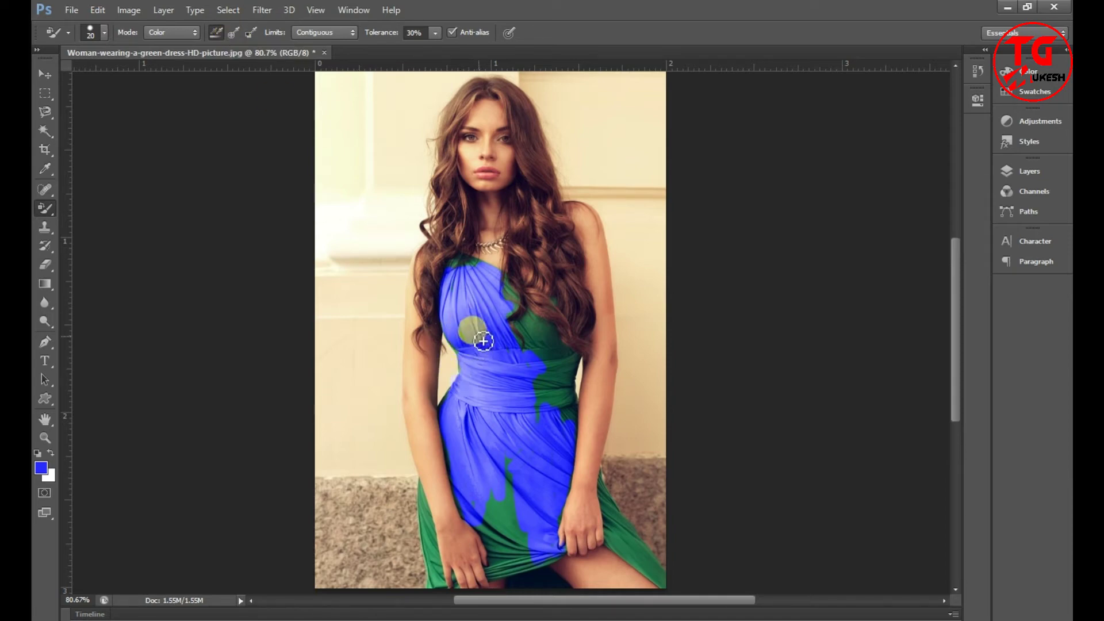
pyautogui.click(970, 92)
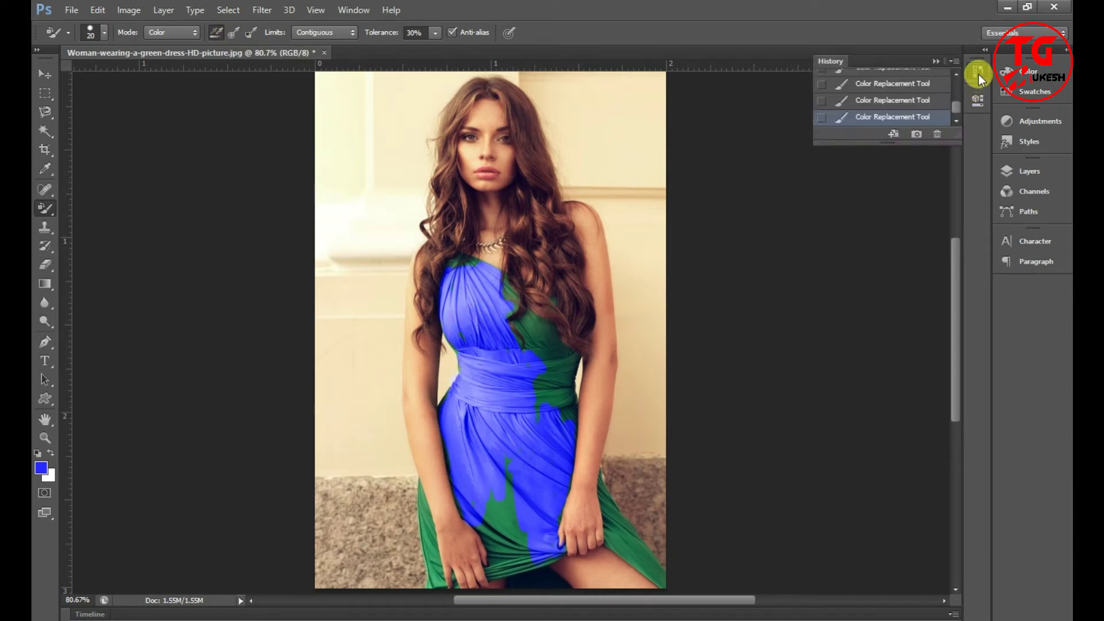
# Revert the photo to its original snapshot in History and set Sampling to Once
pyautogui.scroll(-2, 907, 115)
pyautogui.scroll(2, 907, 115)
pyautogui.click(881, 81)
pyautogui.click(975, 69)
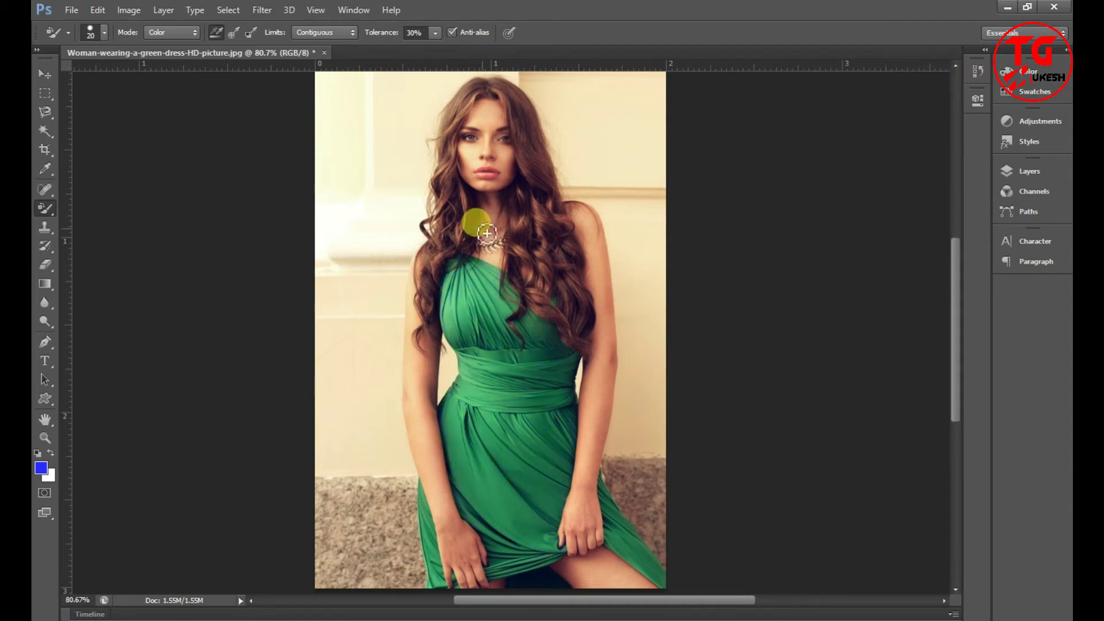
pyautogui.click(234, 34)
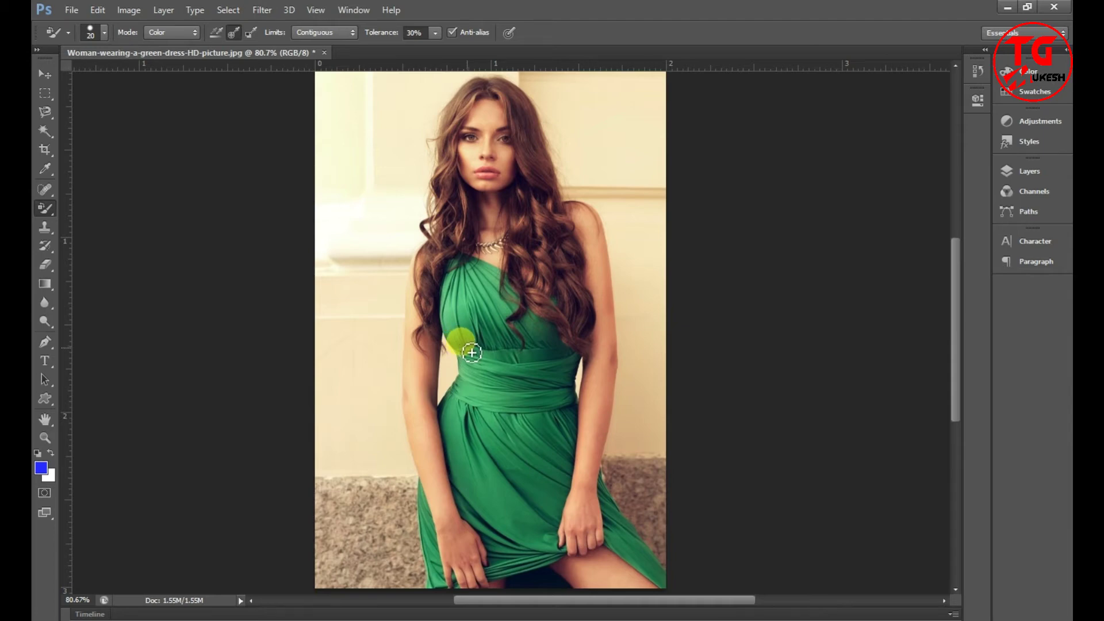
# Repaint the waist, left chest, lower left side and right bodice blue
pyautogui.moveTo(495, 361)
pyautogui.mouseDown()
pyautogui.moveTo(481, 412)
pyautogui.moveTo(456, 300)
pyautogui.moveTo(458, 452)
pyautogui.moveTo(444, 418)
pyautogui.mouseUp()
pyautogui.moveTo(463, 528)
pyautogui.mouseDown()
pyautogui.moveTo(478, 500)
pyautogui.moveTo(502, 509)
pyautogui.moveTo(492, 459)
pyautogui.moveTo(506, 442)
pyautogui.moveTo(506, 501)
pyautogui.moveTo(523, 493)
pyautogui.moveTo(506, 456)
pyautogui.moveTo(506, 537)
pyautogui.moveTo(475, 547)
pyautogui.moveTo(434, 469)
pyautogui.moveTo(439, 501)
pyautogui.moveTo(433, 399)
pyautogui.moveTo(458, 369)
pyautogui.moveTo(484, 404)
pyautogui.moveTo(480, 308)
pyautogui.moveTo(471, 320)
pyautogui.moveTo(454, 311)
pyautogui.moveTo(505, 432)
pyautogui.moveTo(493, 389)
pyautogui.moveTo(523, 498)
pyautogui.moveTo(526, 407)
pyautogui.moveTo(545, 488)
pyautogui.moveTo(557, 434)
pyautogui.moveTo(577, 442)
pyautogui.moveTo(547, 469)
pyautogui.moveTo(552, 500)
pyautogui.moveTo(532, 498)
pyautogui.moveTo(538, 519)
pyautogui.moveTo(505, 562)
pyautogui.moveTo(490, 519)
pyautogui.moveTo(552, 399)
pyautogui.moveTo(573, 381)
pyautogui.moveTo(562, 405)
pyautogui.moveTo(536, 341)
pyautogui.moveTo(536, 326)
pyautogui.moveTo(564, 353)
pyautogui.moveTo(553, 330)
pyautogui.mouseUp()
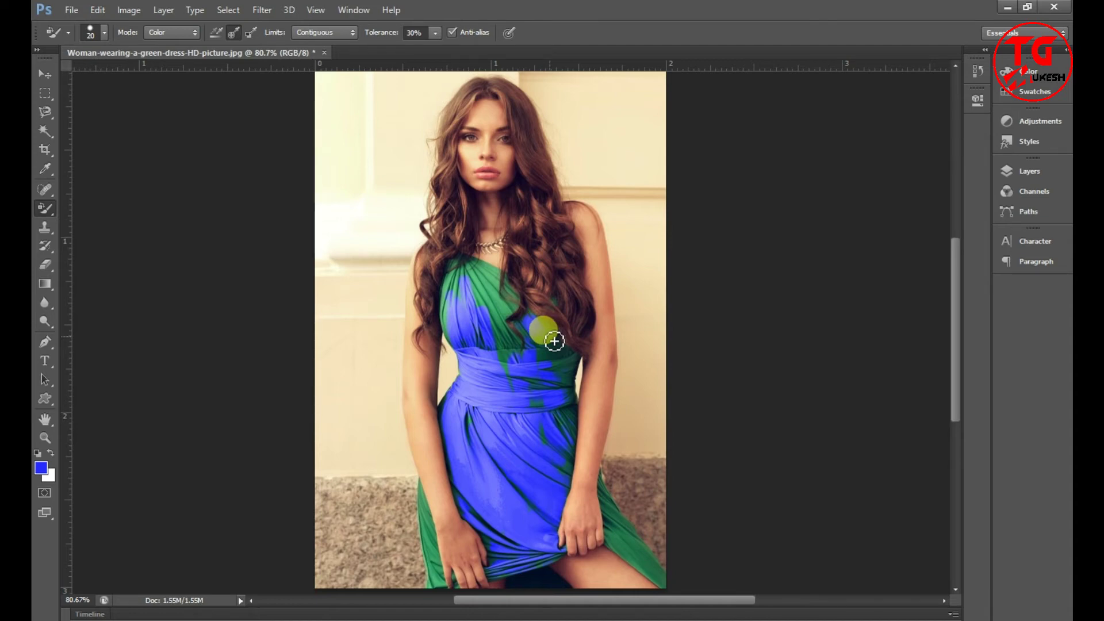
pyautogui.moveTo(555, 336); pyautogui.dragTo(556, 343)
pyautogui.moveTo(555, 336)
pyautogui.mouseDown()
pyautogui.moveTo(575, 361)
pyautogui.moveTo(558, 348)
pyautogui.moveTo(547, 369)
pyautogui.moveTo(540, 347)
pyautogui.moveTo(580, 418)
pyautogui.moveTo(574, 387)
pyautogui.moveTo(501, 351)
pyautogui.moveTo(495, 328)
pyautogui.moveTo(501, 352)
pyautogui.moveTo(562, 406)
pyautogui.moveTo(567, 362)
pyautogui.moveTo(538, 353)
pyautogui.moveTo(556, 439)
pyautogui.moveTo(570, 415)
pyautogui.moveTo(558, 444)
pyautogui.moveTo(552, 402)
pyautogui.mouseUp()
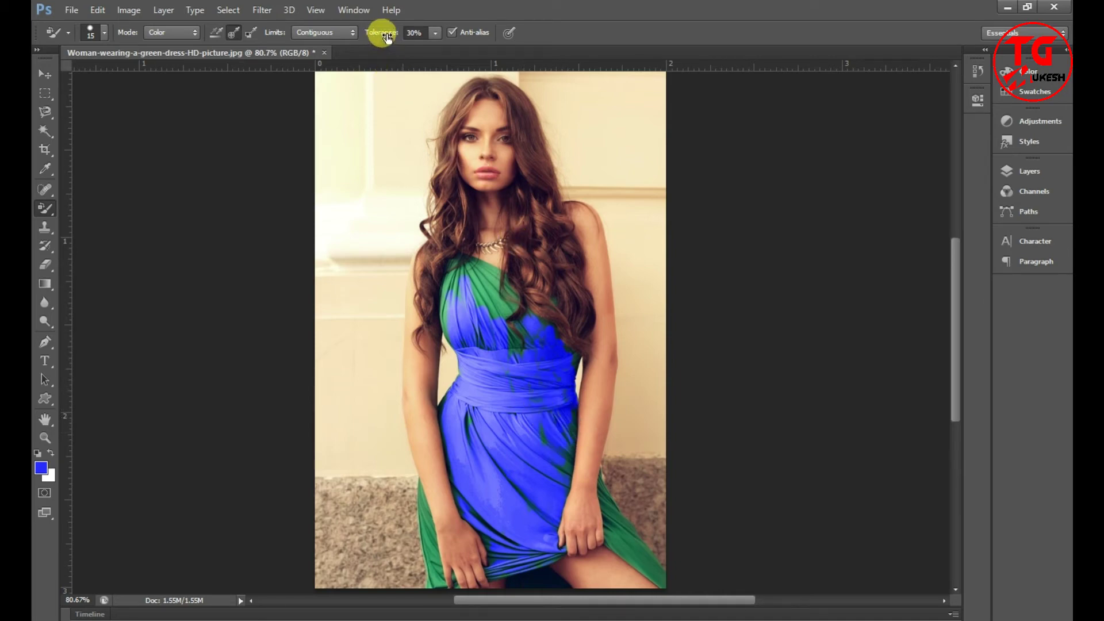
pyautogui.click(413, 32)
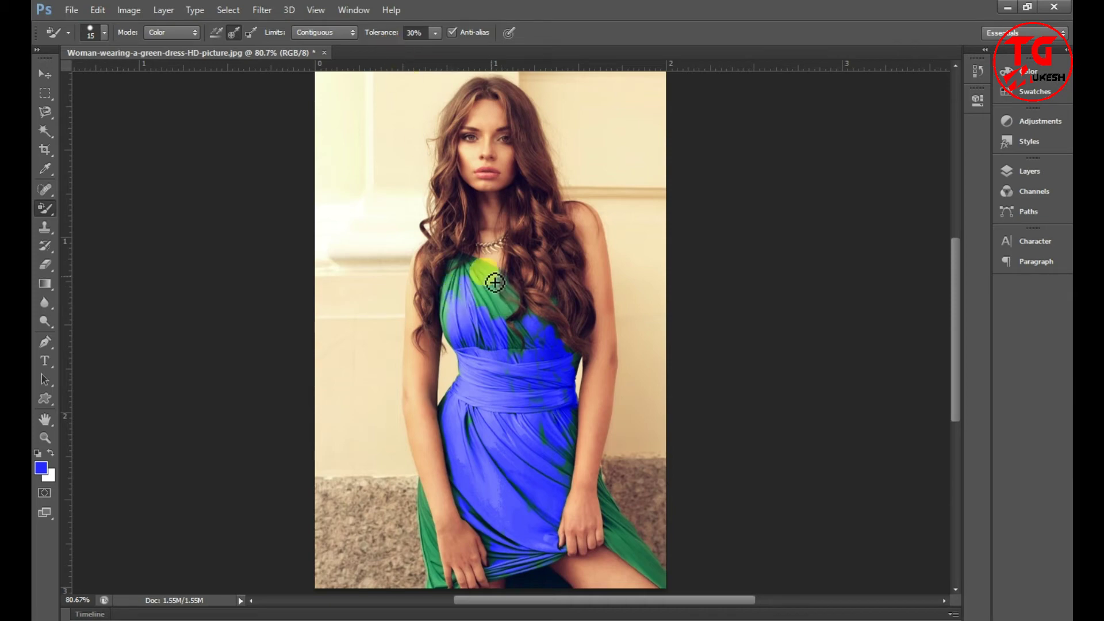
# Paint the green upper bodice and the waist belt blue
pyautogui.moveTo(486, 324)
pyautogui.mouseDown()
pyautogui.moveTo(499, 312)
pyautogui.moveTo(478, 289)
pyautogui.moveTo(451, 308)
pyautogui.moveTo(455, 324)
pyautogui.moveTo(486, 320)
pyautogui.mouseUp()
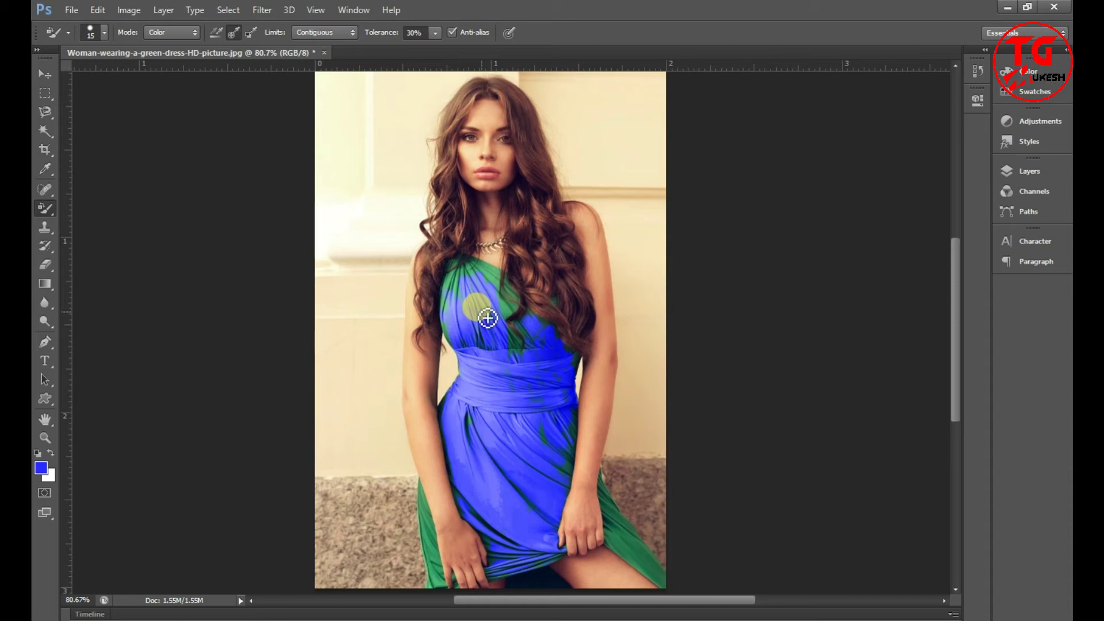
pyautogui.moveTo(488, 318)
pyautogui.mouseDown()
pyautogui.moveTo(503, 372)
pyautogui.moveTo(528, 388)
pyautogui.mouseUp()
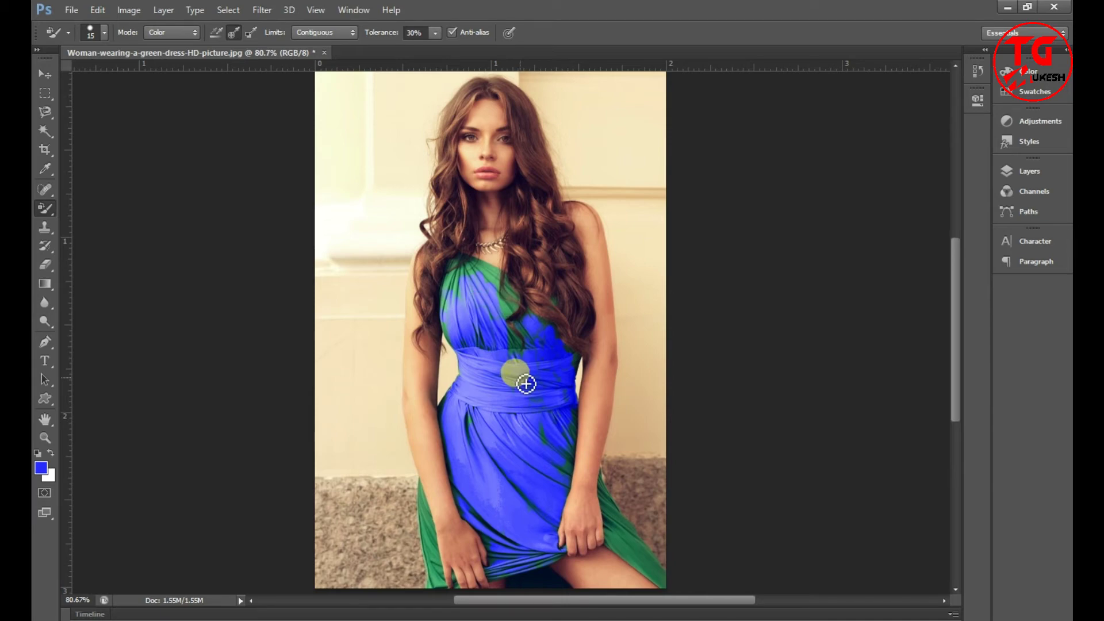
# Revert the dress to its original green via History and set Sampling to Background Swatch
pyautogui.click(978, 72)
pyautogui.click(886, 92)
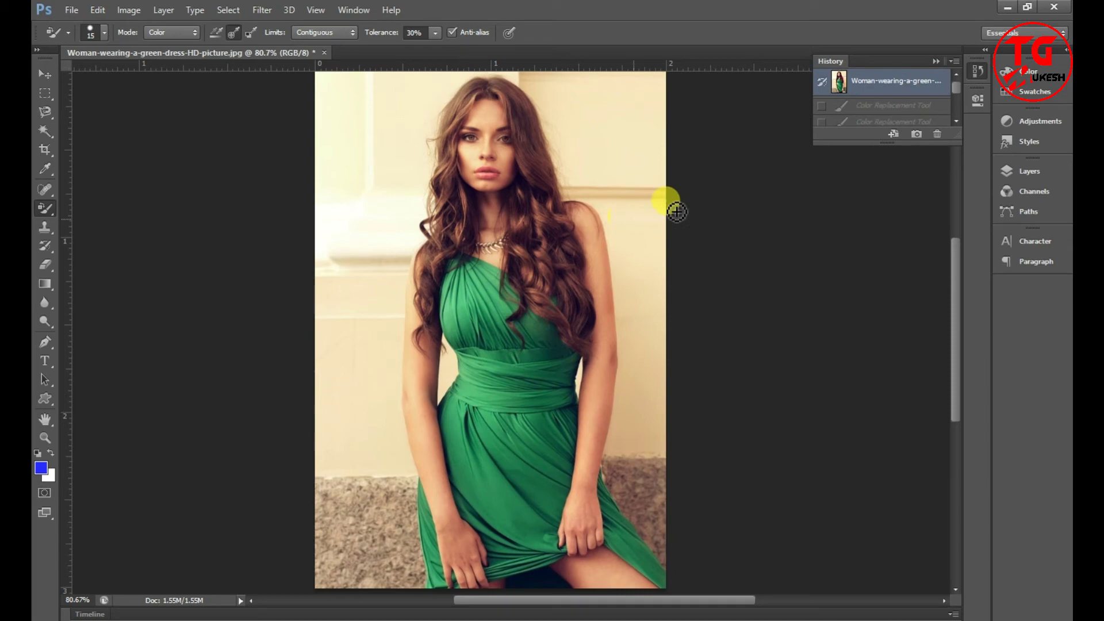
pyautogui.click(975, 70)
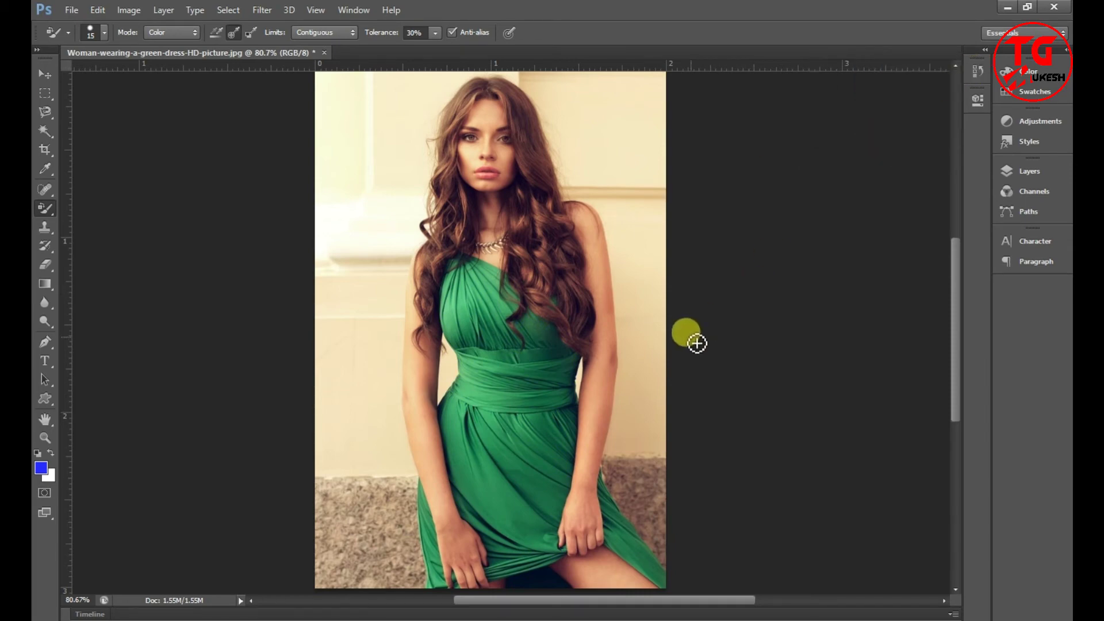
pyautogui.click(250, 33)
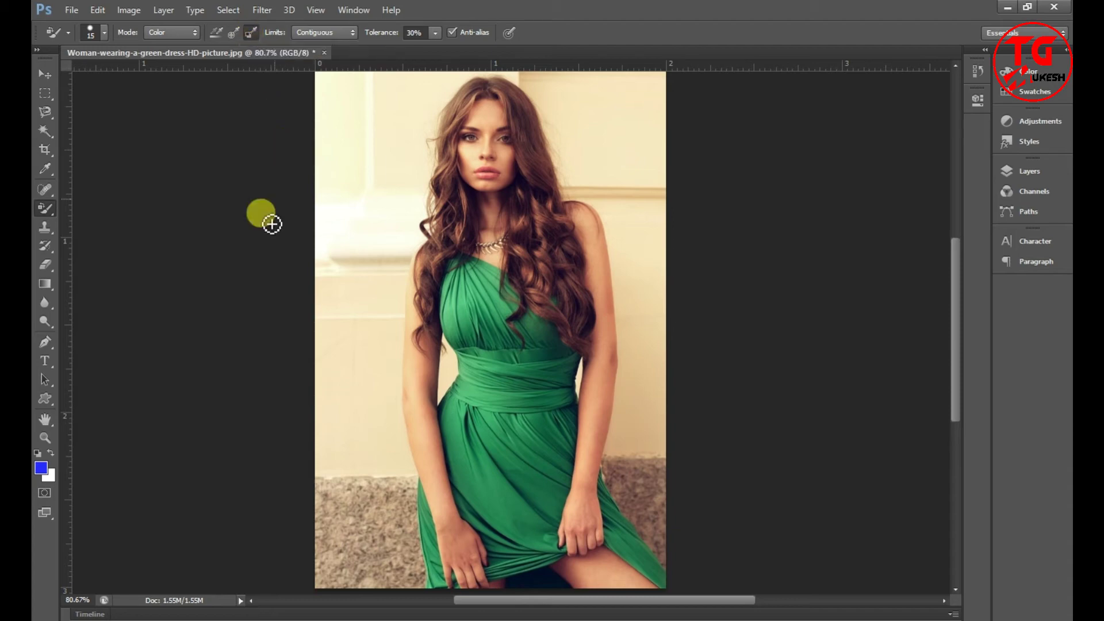
# Switch sampling to Background Swatch and bring up the background Color Picker, still white
pyautogui.click(43, 468)
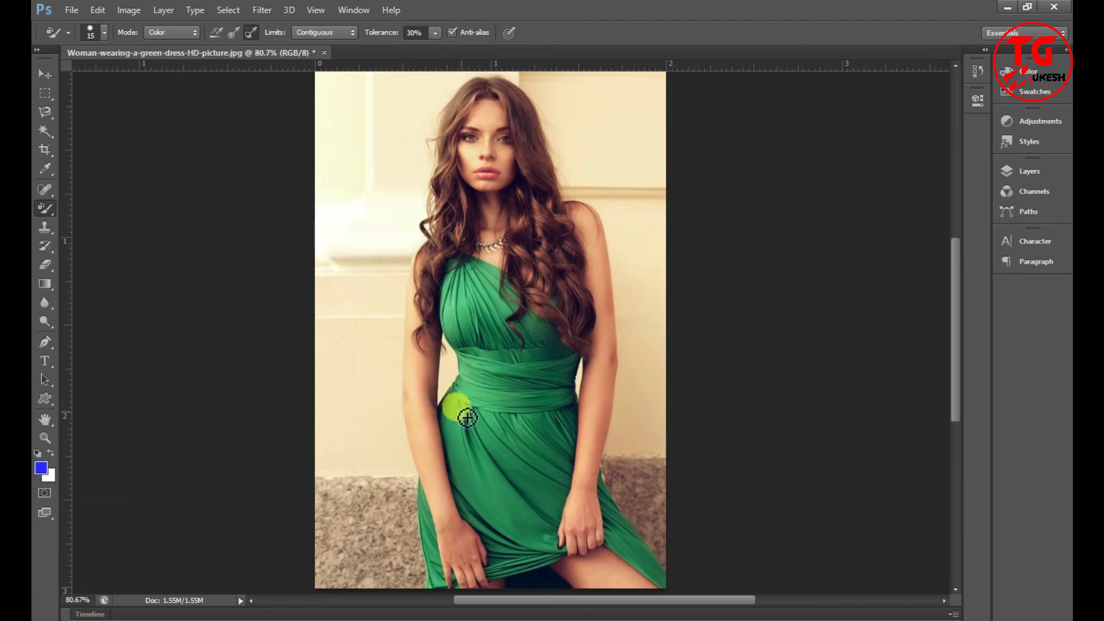
pyautogui.click(52, 475)
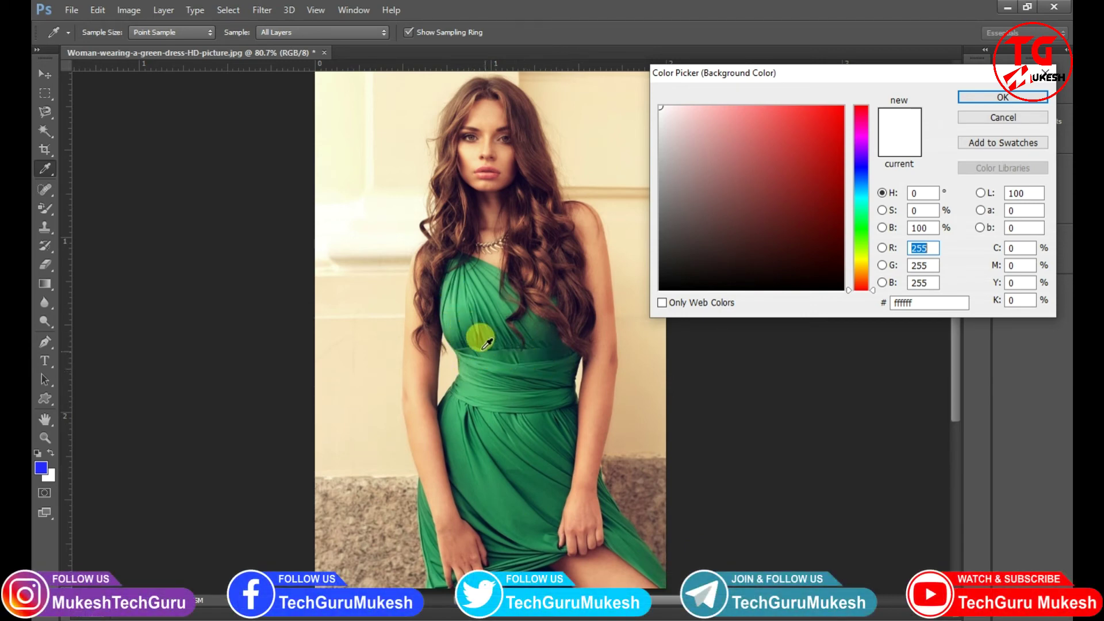
# Set the background colour to the dress's green, 3aa464, sampled from the photo
pyautogui.click(464, 317)
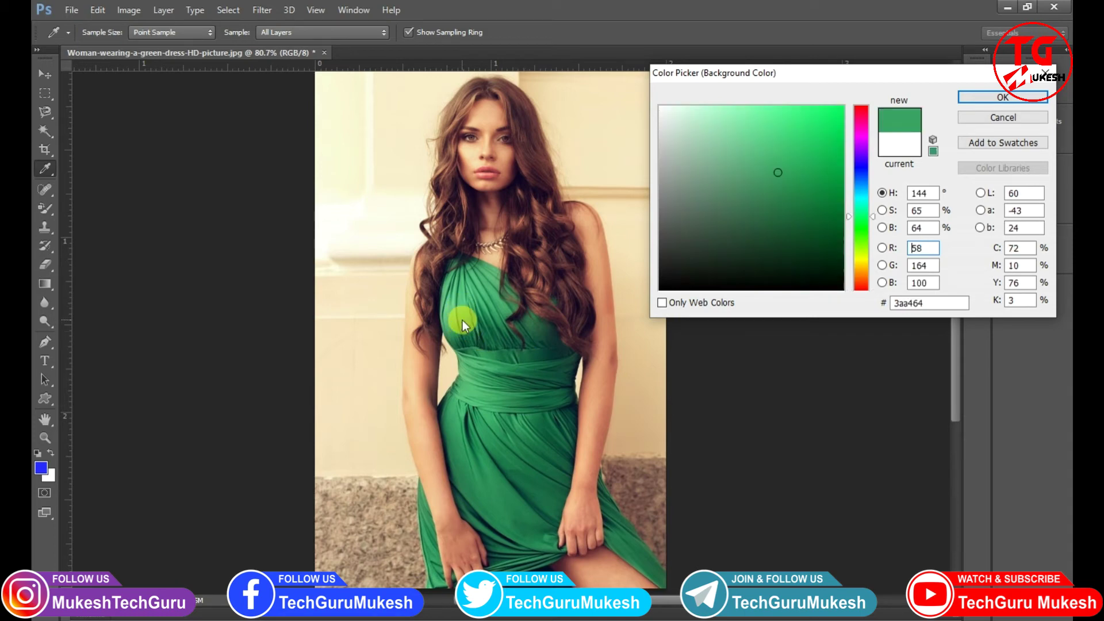
pyautogui.click(965, 98)
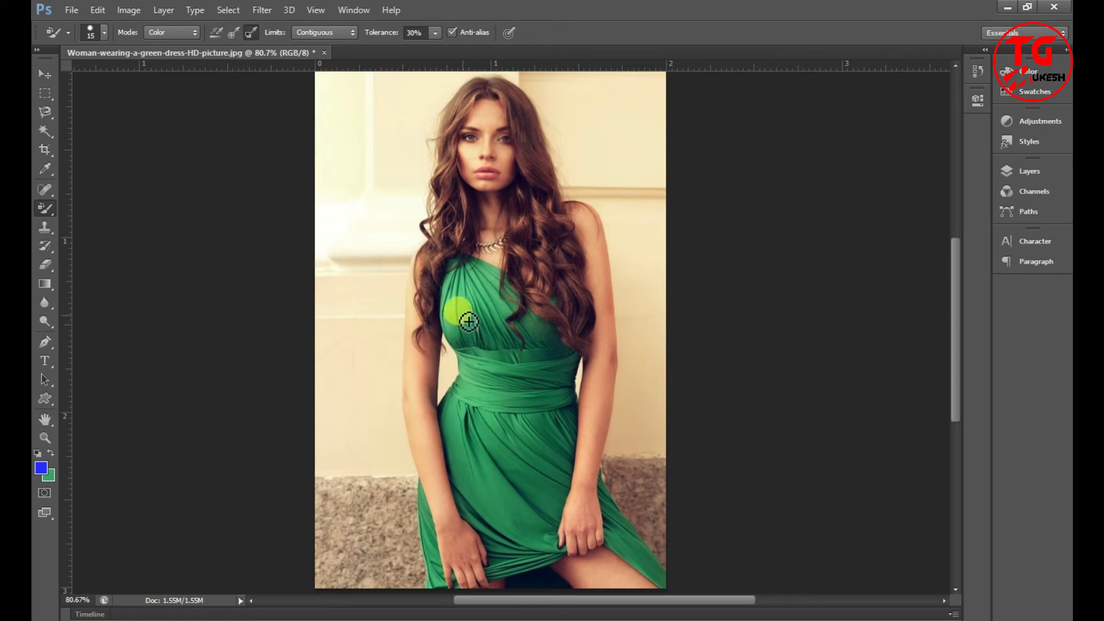
# Paint the dress front, waistband and skirt blue, shrinking the brush from 60 to 40
pyautogui.moveTo(475, 350); pyautogui.dragTo(483, 425)
pyautogui.moveTo(467, 315); pyautogui.dragTo(461, 394)
pyautogui.moveTo(455, 436)
pyautogui.mouseDown()
pyautogui.moveTo(451, 420)
pyautogui.moveTo(443, 446)
pyautogui.moveTo(471, 402)
pyautogui.moveTo(436, 446)
pyautogui.mouseUp()
pyautogui.moveTo(460, 514)
pyautogui.mouseDown()
pyautogui.moveTo(439, 473)
pyautogui.moveTo(458, 510)
pyautogui.moveTo(465, 456)
pyautogui.moveTo(478, 508)
pyautogui.moveTo(493, 489)
pyautogui.moveTo(493, 424)
pyautogui.moveTo(496, 455)
pyautogui.moveTo(463, 431)
pyautogui.moveTo(475, 420)
pyautogui.moveTo(495, 452)
pyautogui.moveTo(479, 441)
pyautogui.moveTo(508, 463)
pyautogui.moveTo(454, 279)
pyautogui.moveTo(452, 325)
pyautogui.moveTo(486, 341)
pyautogui.moveTo(523, 423)
pyautogui.moveTo(523, 449)
pyautogui.moveTo(487, 468)
pyautogui.moveTo(482, 517)
pyautogui.moveTo(493, 521)
pyautogui.moveTo(520, 490)
pyautogui.moveTo(538, 406)
pyautogui.mouseUp()
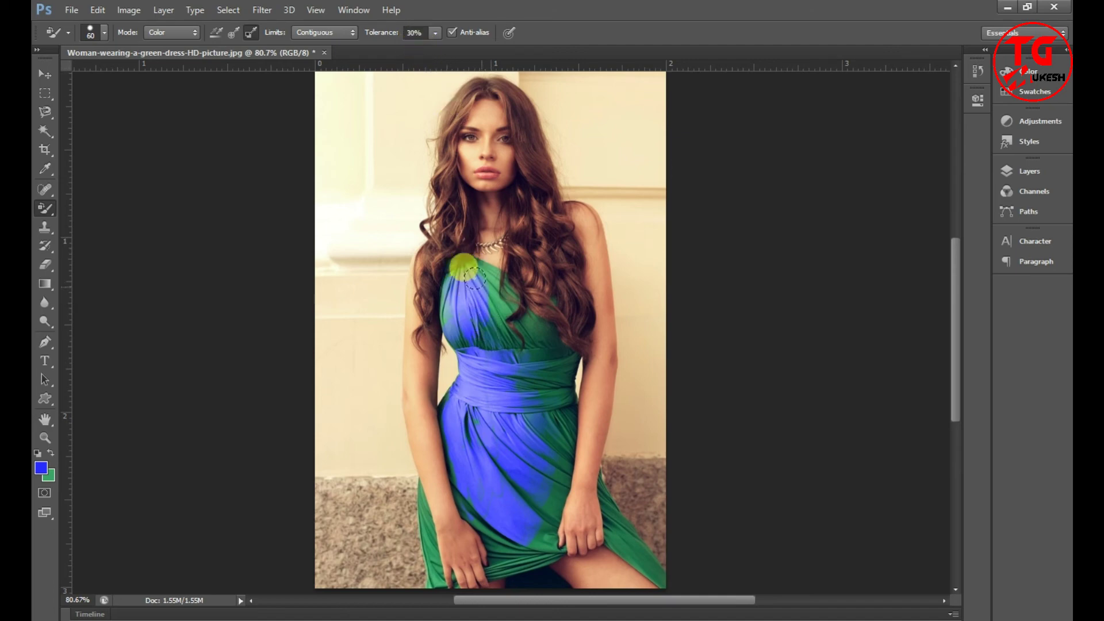
pyautogui.press('[')
pyautogui.press('[')
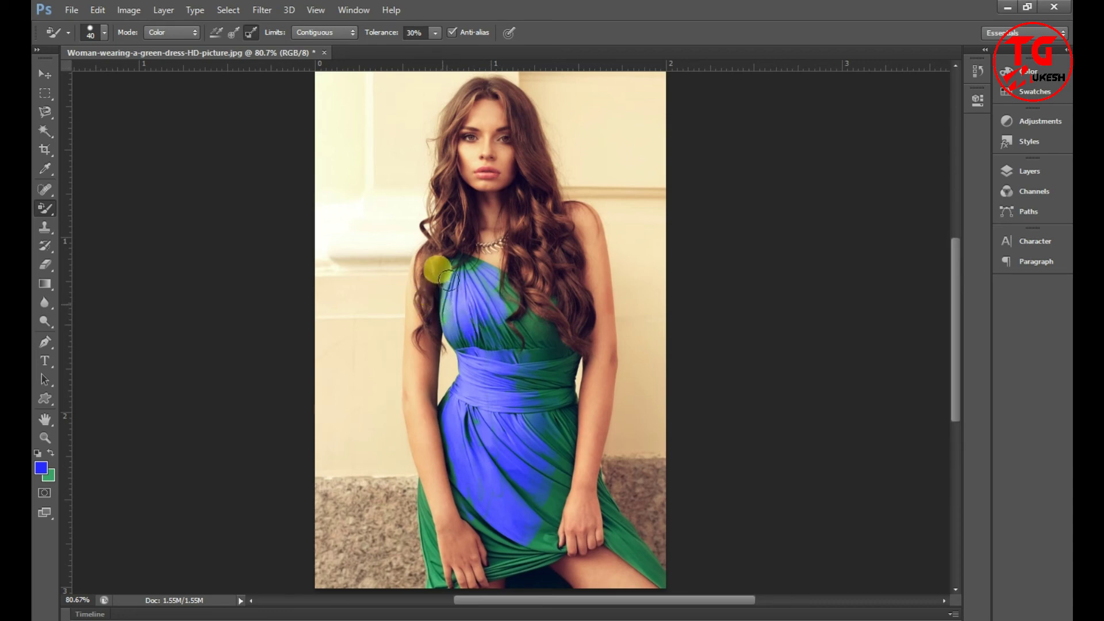
pyautogui.moveTo(493, 456); pyautogui.dragTo(540, 510)
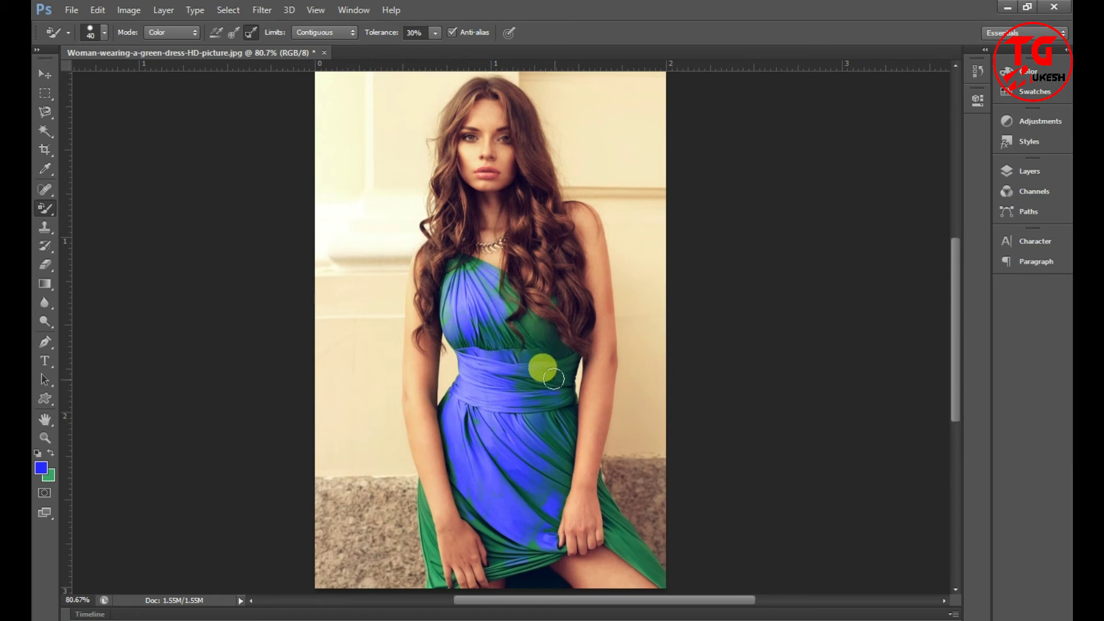
# Resample the background colour to the darker dress green 184339
pyautogui.click(53, 475)
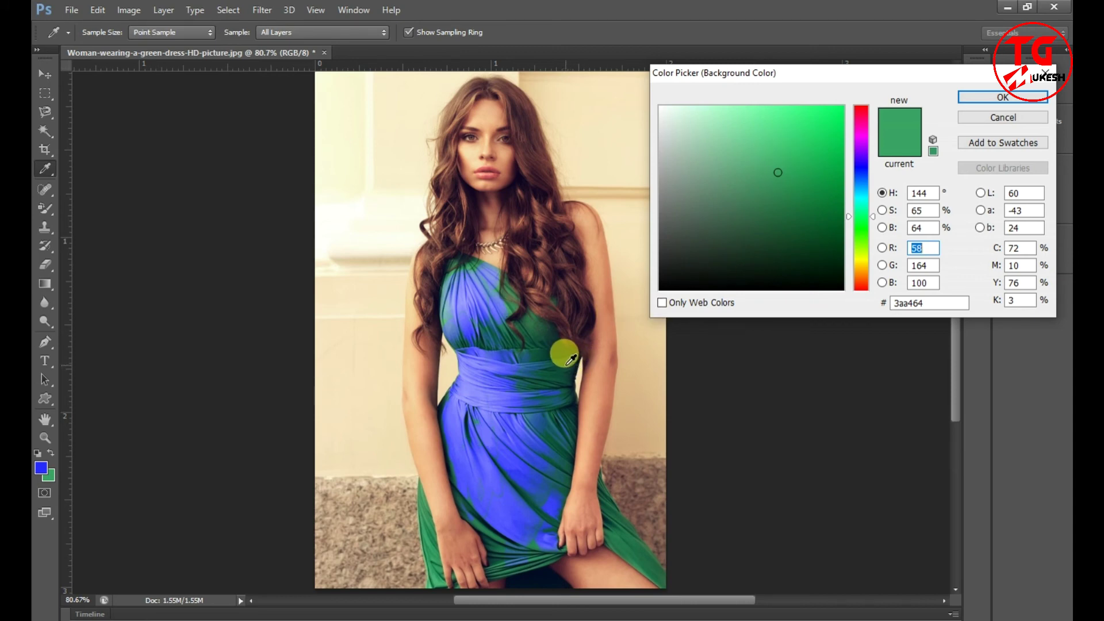
pyautogui.click(571, 359)
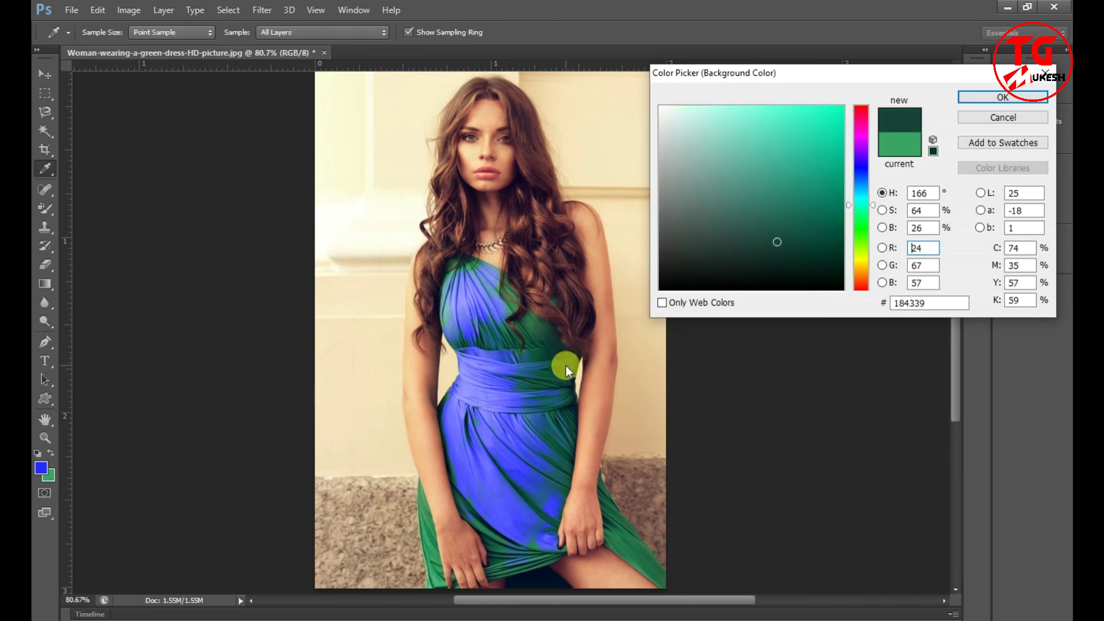
pyautogui.click(1003, 97)
pyautogui.press('b')
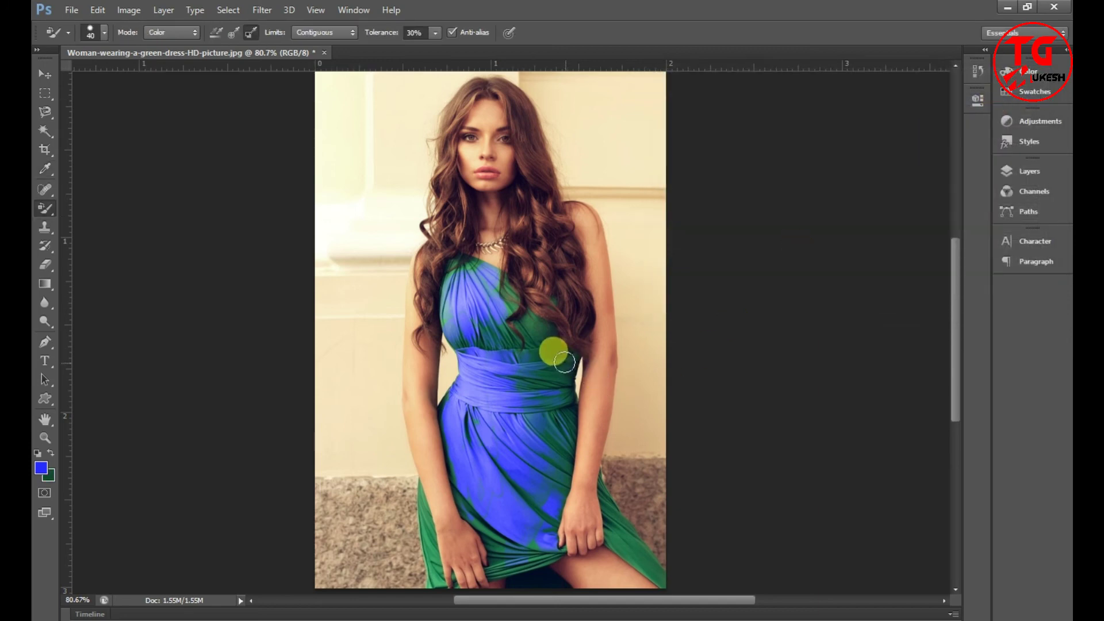
# Paint the waist sash, under-bust patch and lower dress blue, shrinking the brush to 25
pyautogui.moveTo(564, 362)
pyautogui.mouseDown()
pyautogui.moveTo(568, 423)
pyautogui.moveTo(543, 342)
pyautogui.moveTo(544, 440)
pyautogui.moveTo(543, 343)
pyautogui.mouseUp()
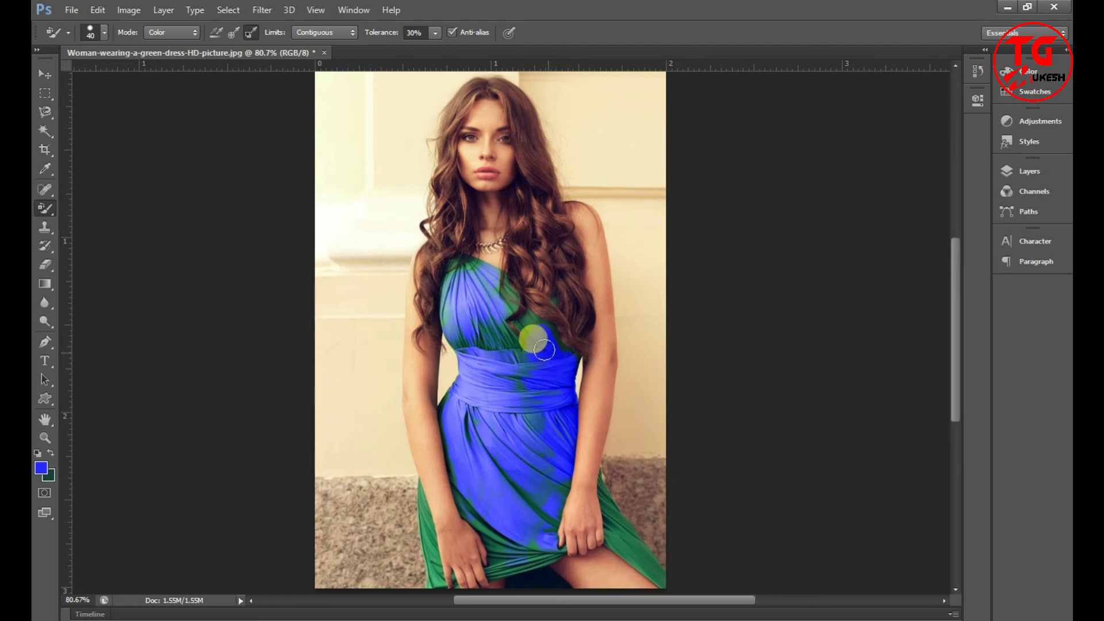
pyautogui.press('[')
pyautogui.moveTo(543, 343)
pyautogui.mouseDown()
pyautogui.moveTo(520, 308)
pyautogui.moveTo(538, 338)
pyautogui.moveTo(558, 301)
pyautogui.moveTo(535, 311)
pyautogui.moveTo(505, 296)
pyautogui.moveTo(513, 342)
pyautogui.moveTo(484, 323)
pyautogui.moveTo(506, 345)
pyautogui.moveTo(505, 301)
pyautogui.moveTo(518, 299)
pyautogui.moveTo(483, 281)
pyautogui.moveTo(472, 278)
pyautogui.moveTo(448, 317)
pyautogui.mouseUp()
pyautogui.press('[')
pyautogui.press('[')
pyautogui.press('[')
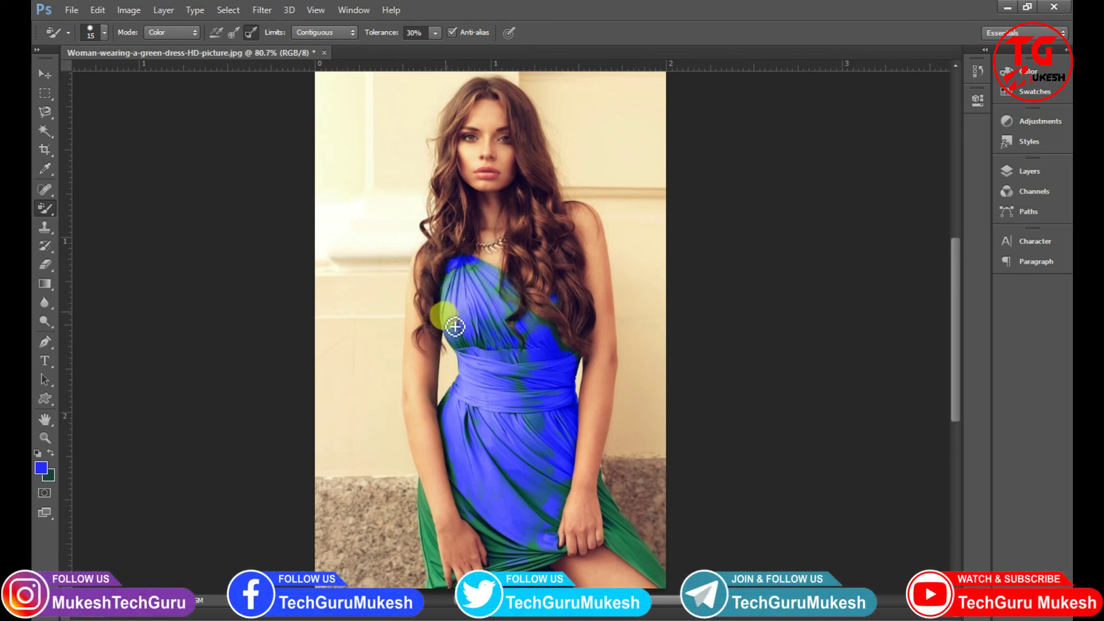
pyautogui.moveTo(611, 504)
pyautogui.mouseDown()
pyautogui.moveTo(649, 572)
pyautogui.moveTo(530, 513)
pyautogui.moveTo(403, 502)
pyautogui.moveTo(429, 586)
pyautogui.mouseUp()
pyautogui.moveTo(454, 322); pyautogui.dragTo(443, 293)
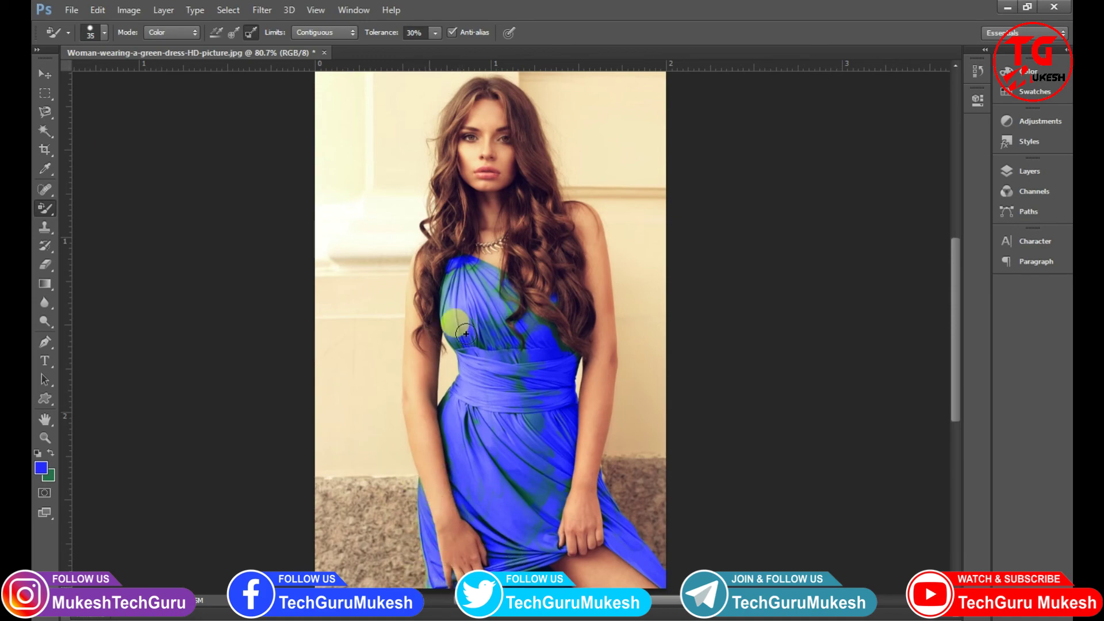
# Resample the background colour to the dress green 469961
pyautogui.click(50, 478)
pyautogui.click(461, 267)
pyautogui.click(499, 283)
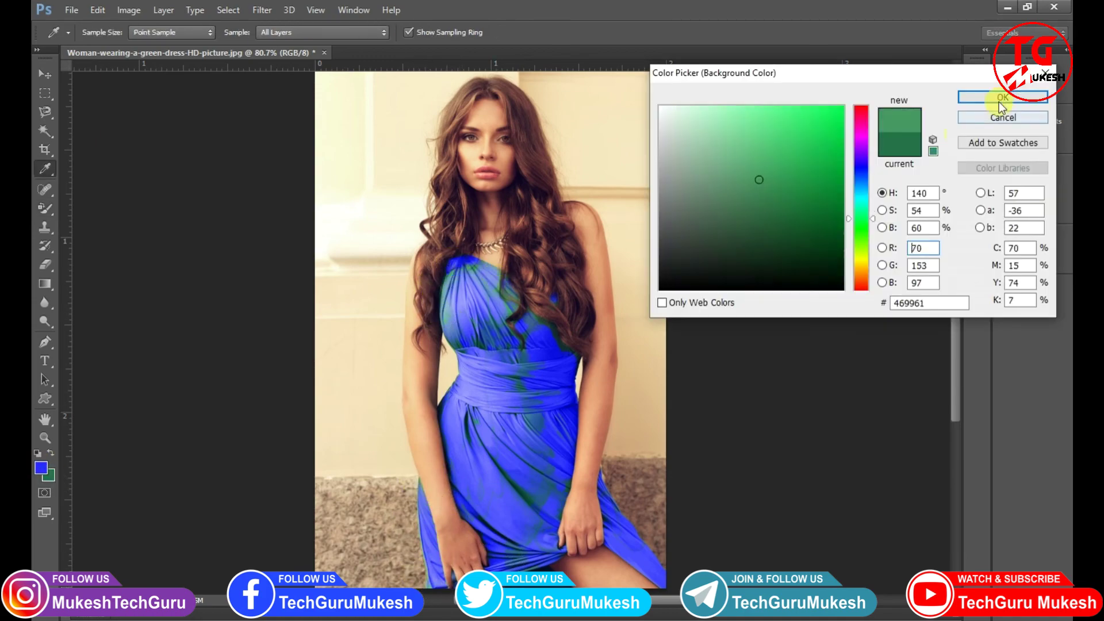
pyautogui.click(1002, 98)
pyautogui.scroll(5, 454, 278)
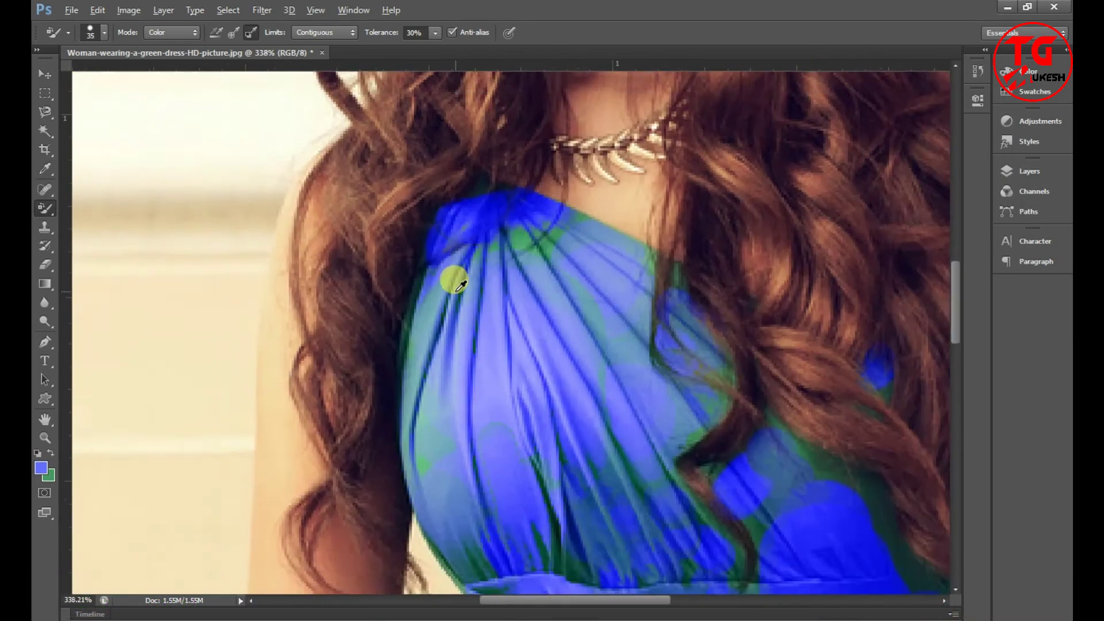
# Zoom in on the bodice, lower Tolerance to 31% and shrink the brush to 10
pyautogui.click(50, 478)
pyautogui.click(1000, 97)
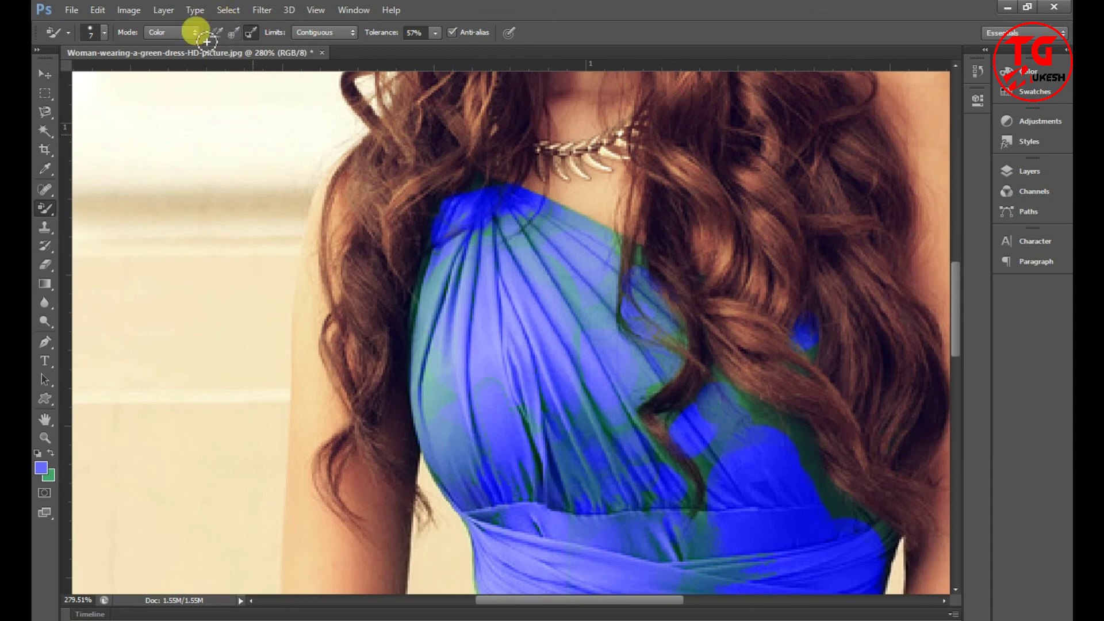
pyautogui.moveTo(435, 32); pyautogui.dragTo(416, 52)
pyautogui.press(']')
pyautogui.press(']')
pyautogui.press(']')
pyautogui.press('[')
pyautogui.press('[')
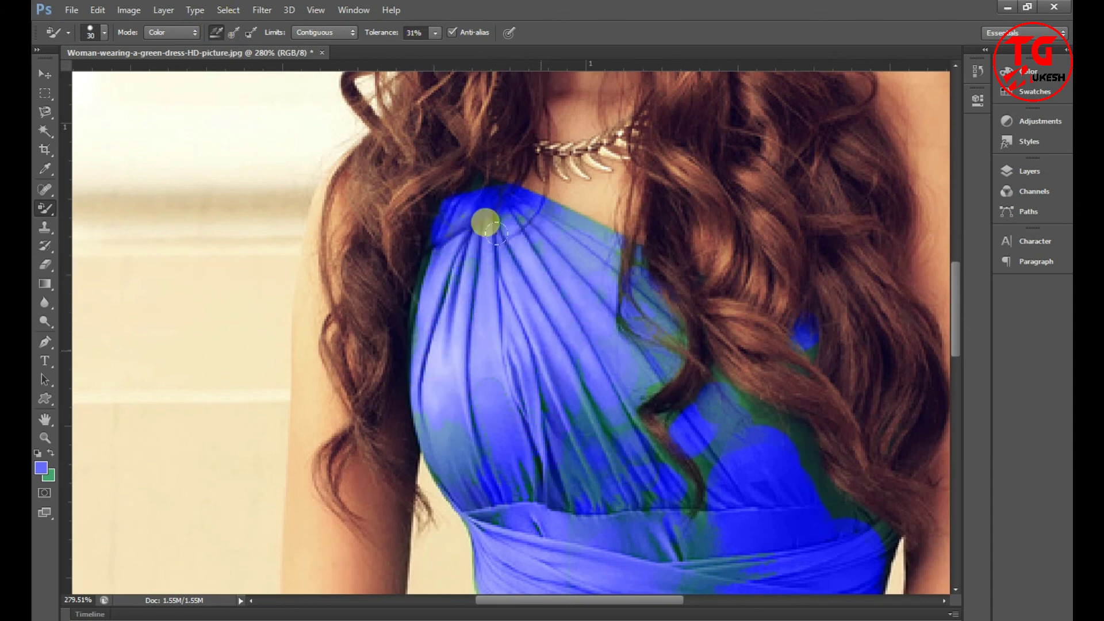
# Paint the leftover green near the hair blue and fit the whole photo on screen
pyautogui.moveTo(680, 335); pyautogui.dragTo(727, 481)
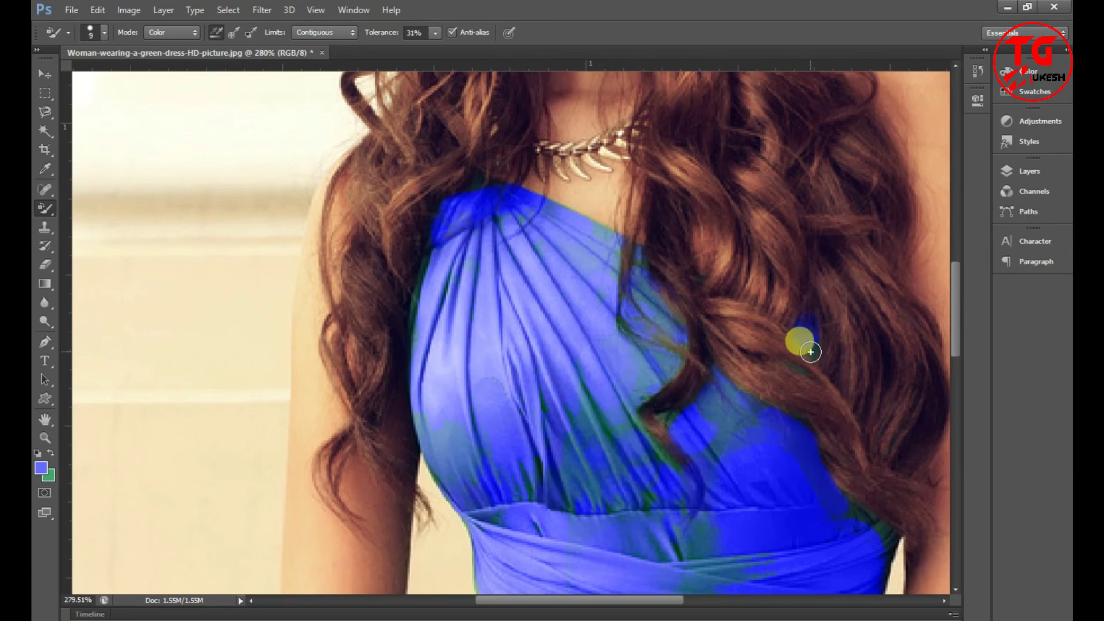
pyautogui.press('[')
pyautogui.press('[')
pyautogui.press('[')
pyautogui.hotkey('ctrl', '0')
pyautogui.press(']')
pyautogui.press(']')
pyautogui.press(']')
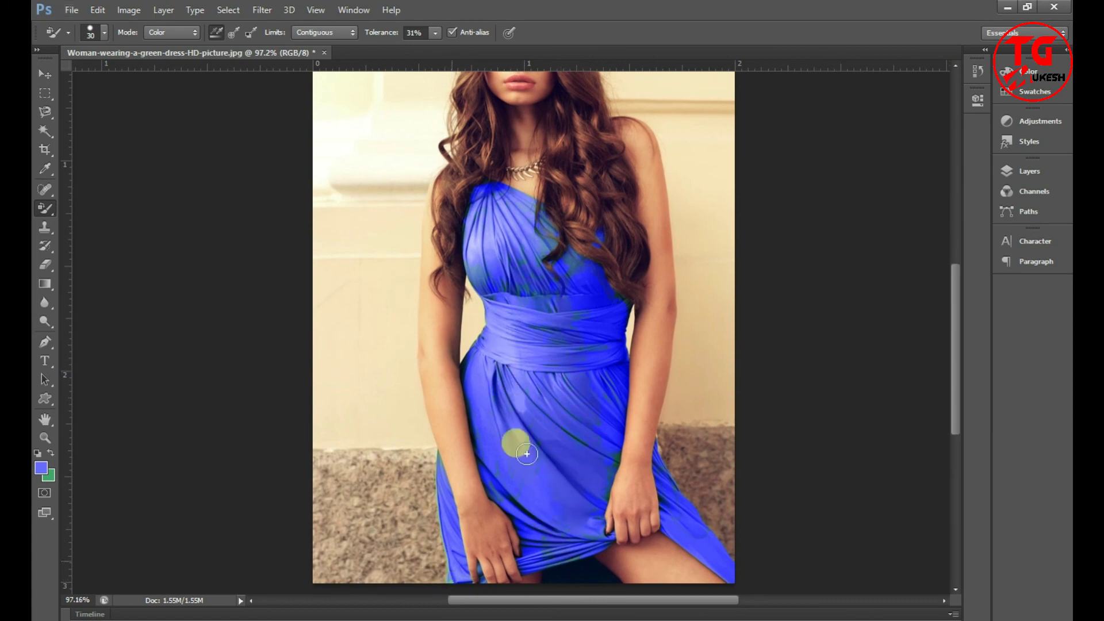
pyautogui.hotkey('ctrl', '0')
pyautogui.press('v')
pyautogui.press('b')
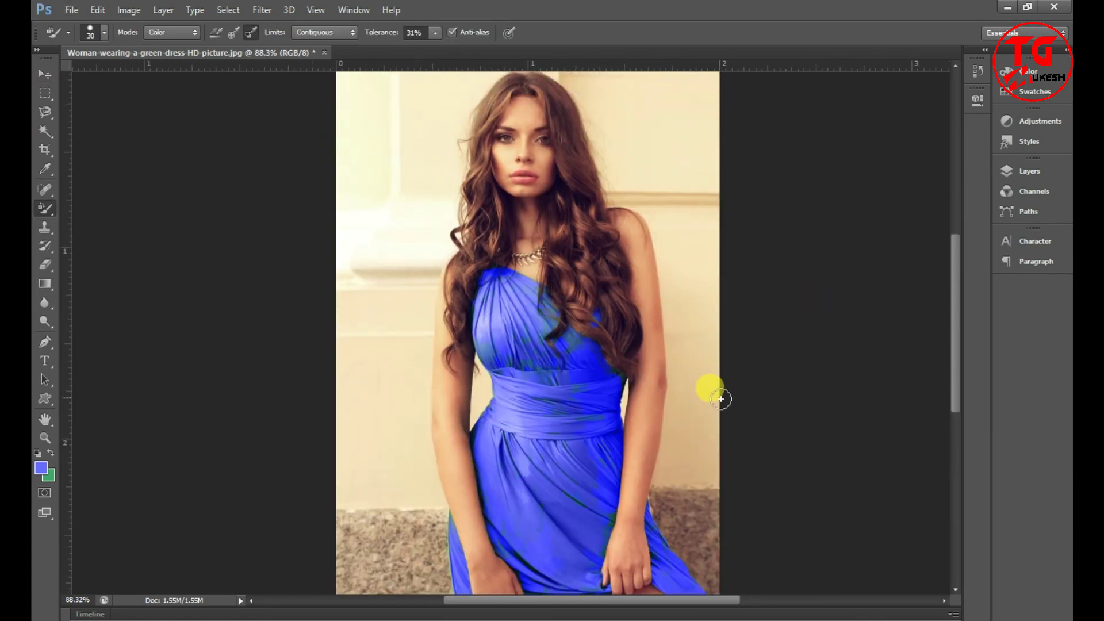